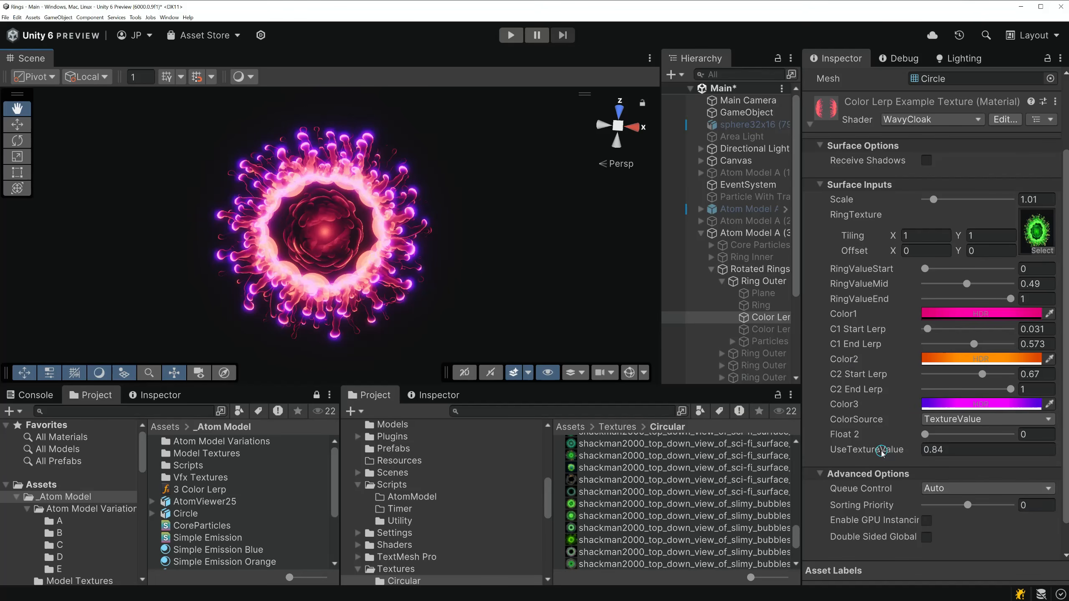
Set UseTextureValue to 0.87 and C1 Start Lerp to 0.014 on the Color Lerp Example Texture material.
drag(882, 452, 892, 453)
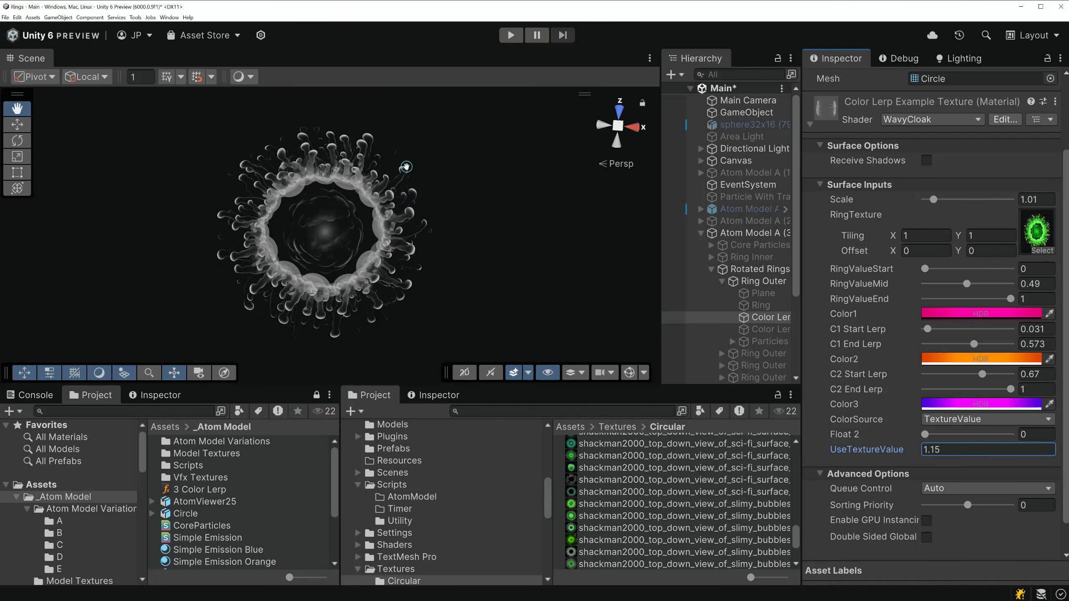
drag(907, 454, 889, 453)
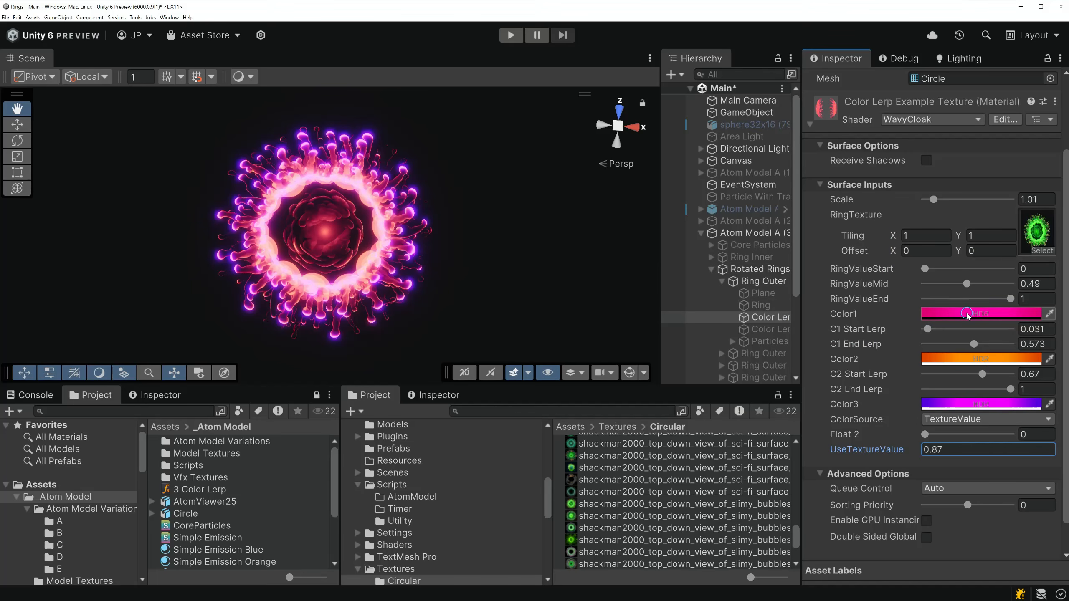
drag(928, 330, 933, 331)
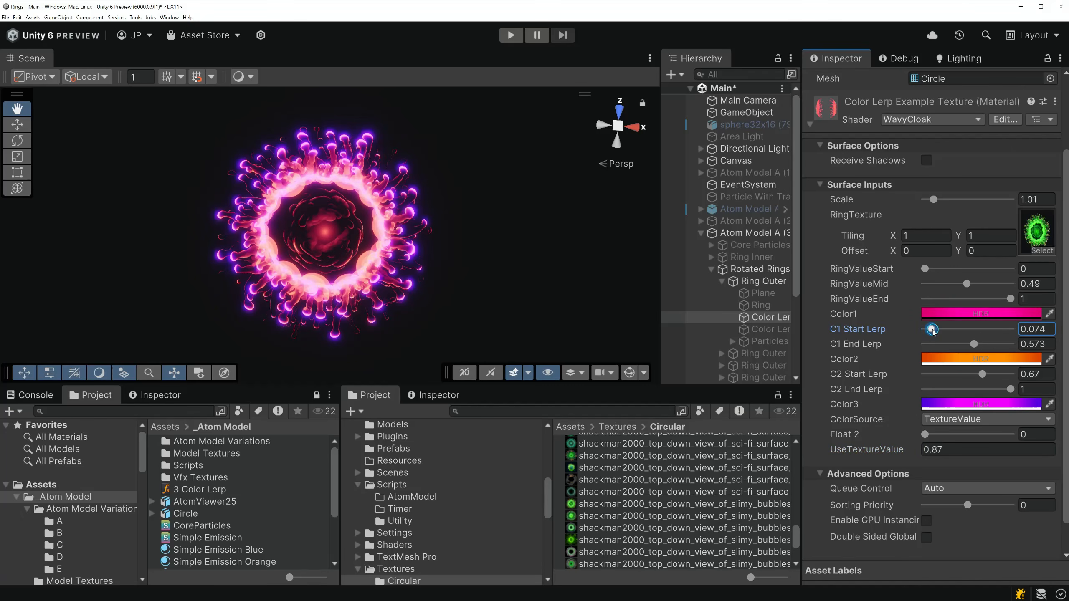
click(941, 315)
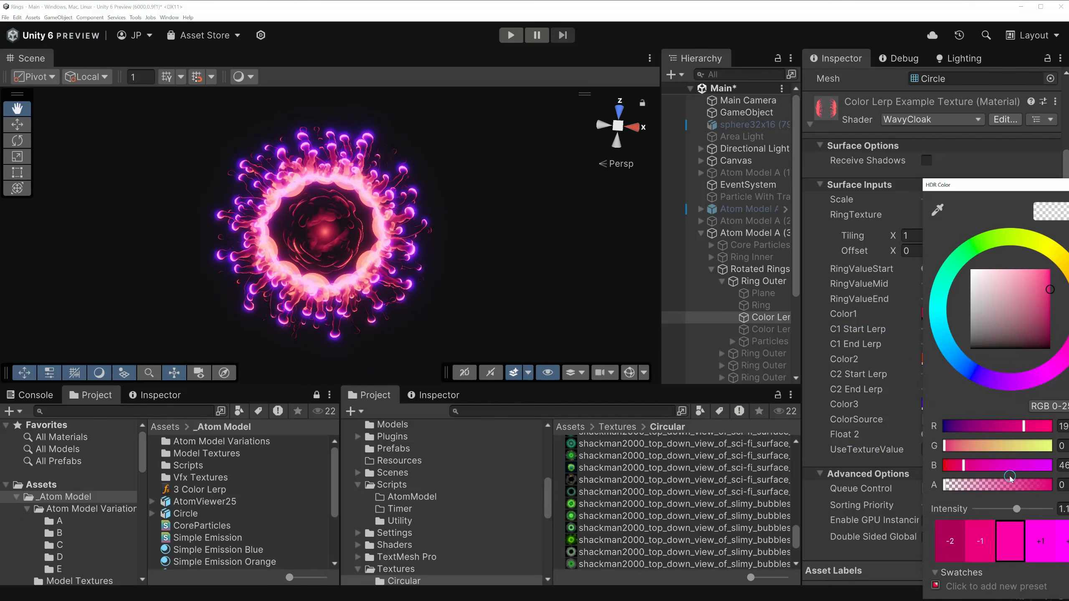
drag(1017, 188, 982, 191)
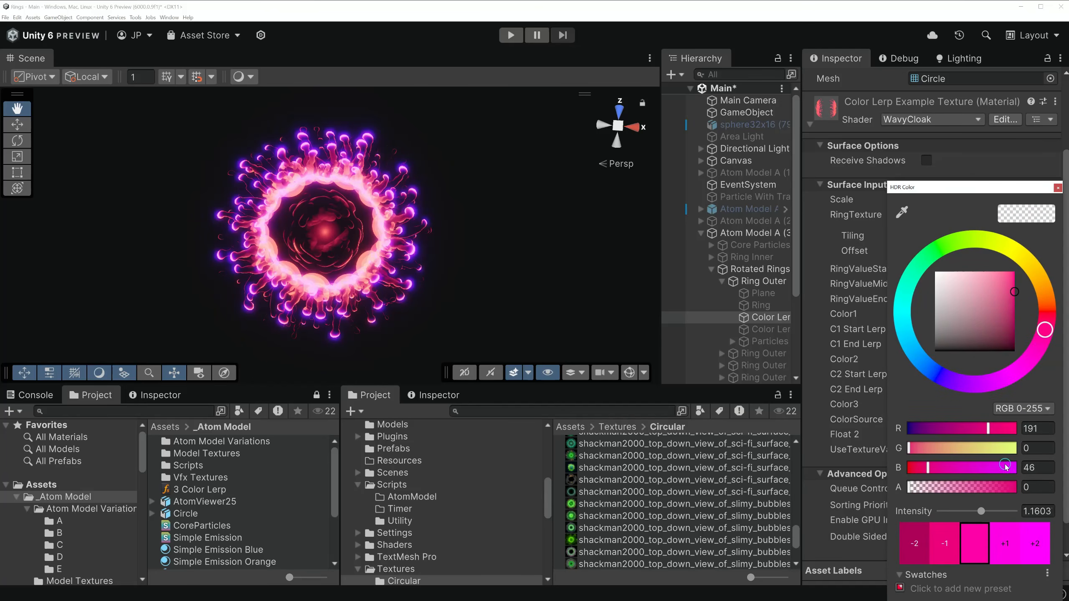
click(1059, 188)
click(932, 329)
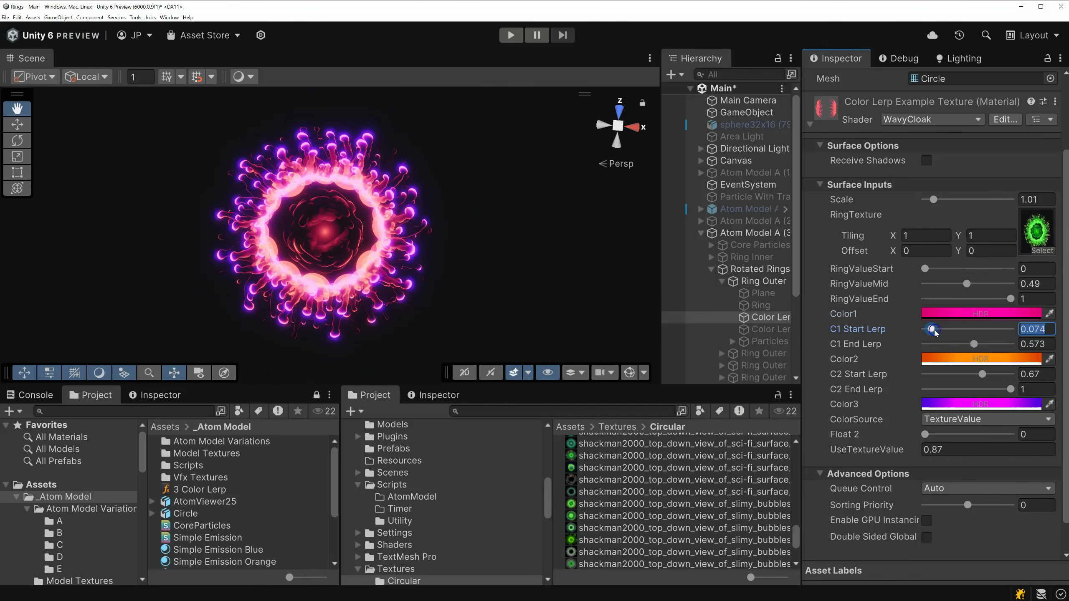
mouse_move(933, 330)
mouse_down()
mouse_move(956, 331)
mouse_move(930, 335)
mouse_up()
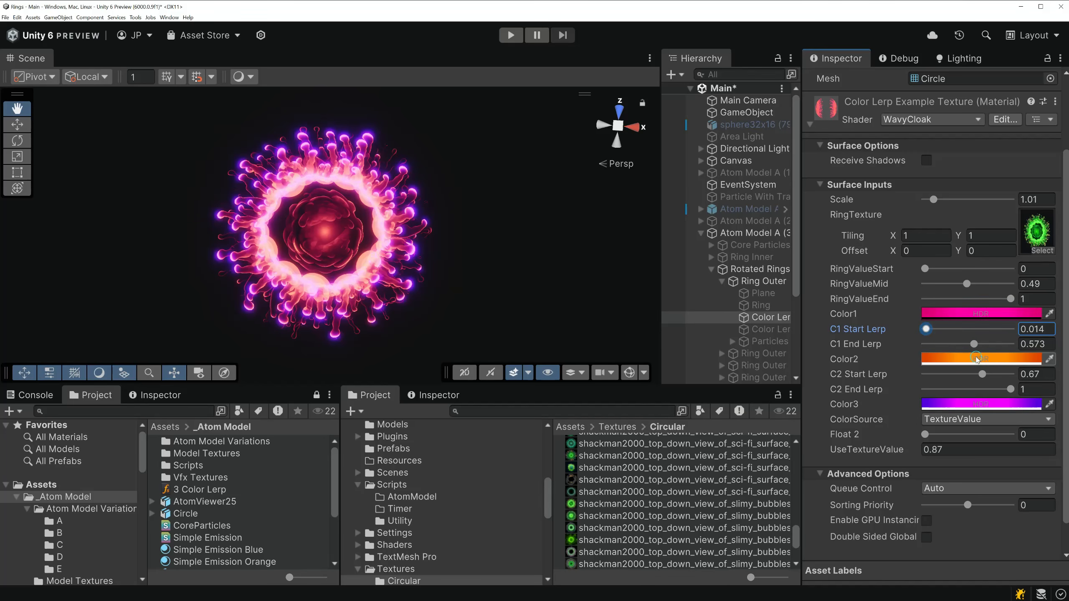
Try a C1 End Lerp of 0.246 and a Color2 intensity of 0.1090, returning the intensity to 2.1090.
drag(973, 343, 945, 343)
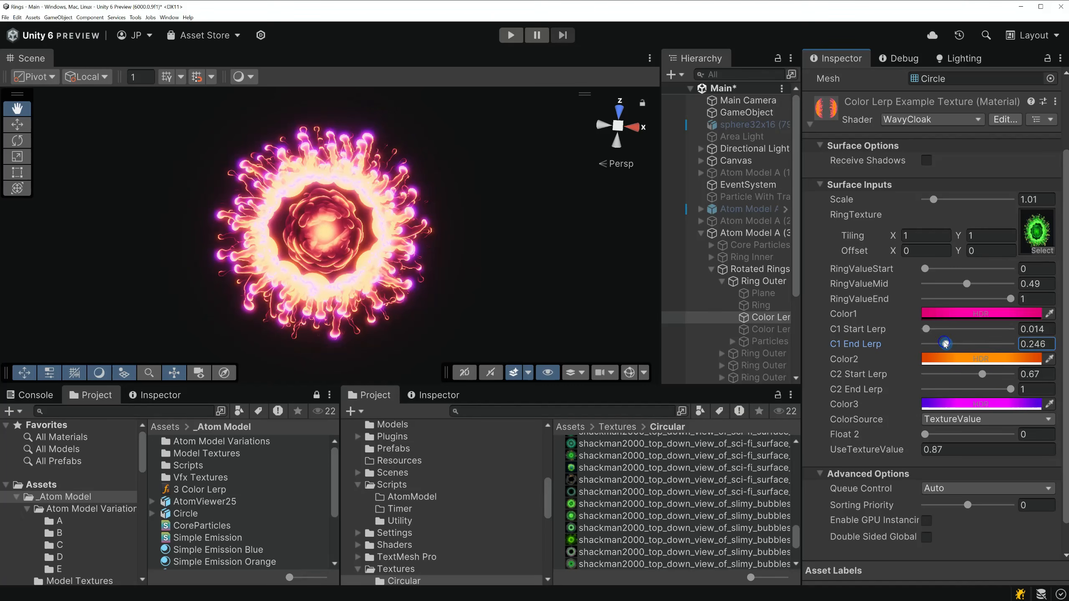
click(955, 360)
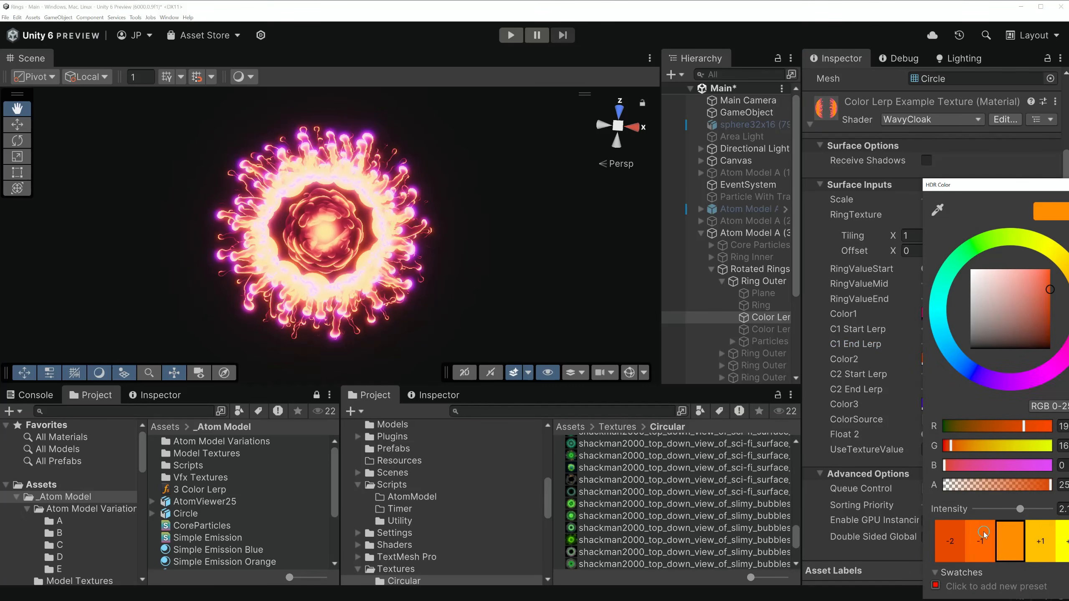
drag(995, 190, 949, 182)
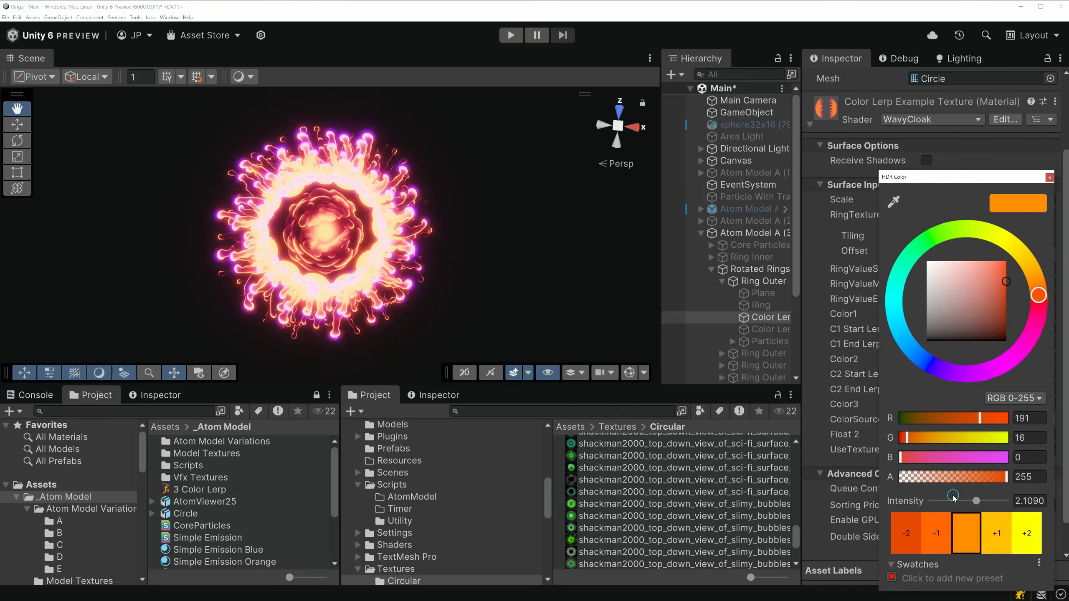
click(939, 533)
click(938, 534)
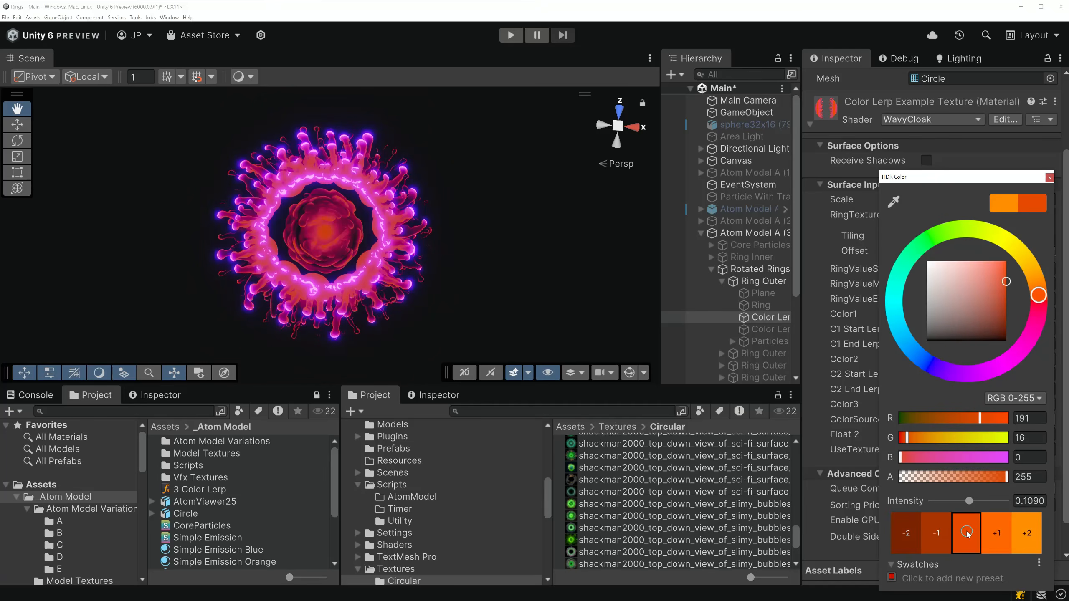
click(996, 530)
click(996, 530)
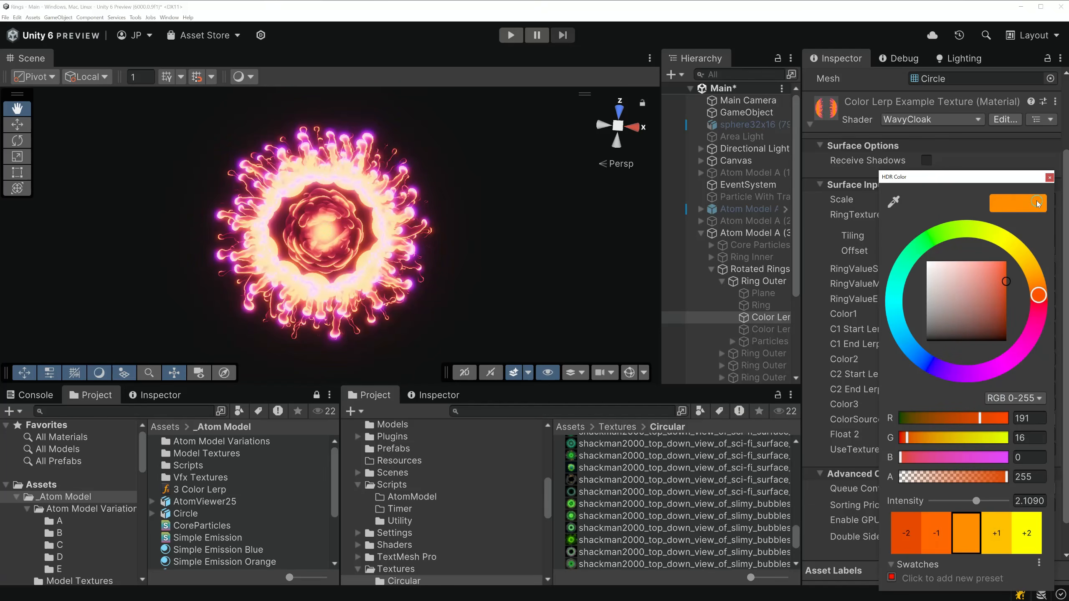
click(1051, 178)
Set C1 Start Lerp to 0.121, C1 End Lerp to 0.409, and Color2 to RGB 233, 8, 0 at intensity 1.1090.
mouse_move(945, 344)
mouse_down()
mouse_move(961, 345)
mouse_move(939, 331)
mouse_up()
click(972, 361)
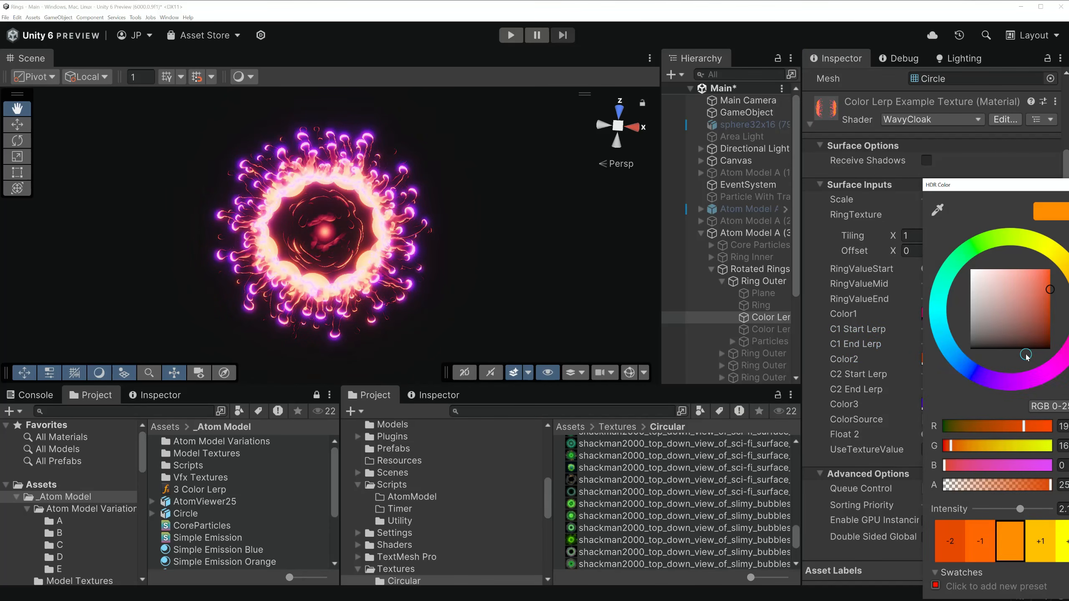
drag(1000, 186, 913, 172)
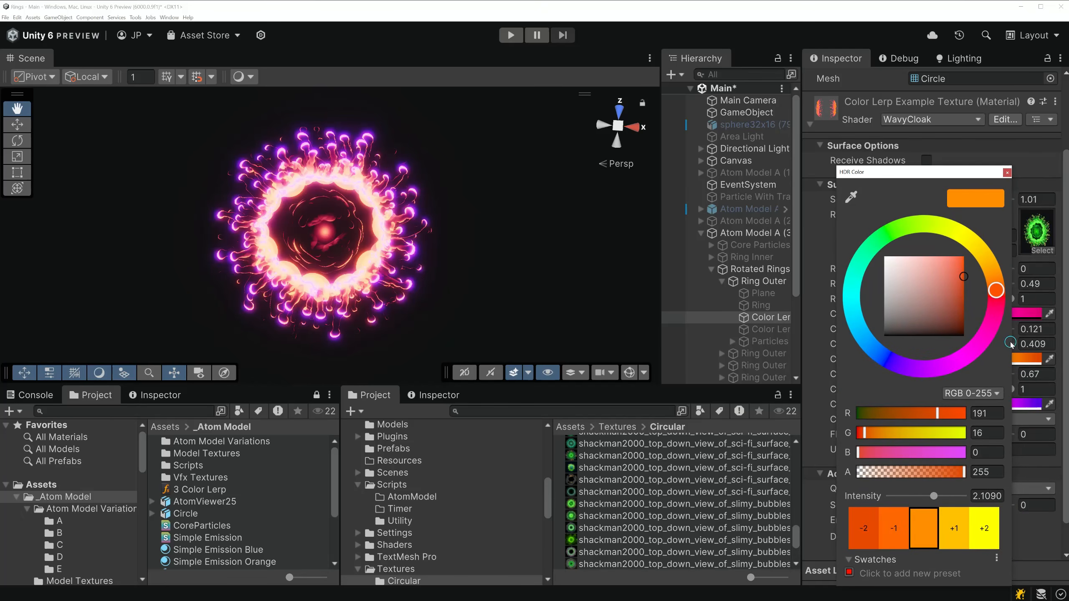
mouse_move(998, 292)
mouse_down()
mouse_move(964, 289)
mouse_move(971, 264)
mouse_up()
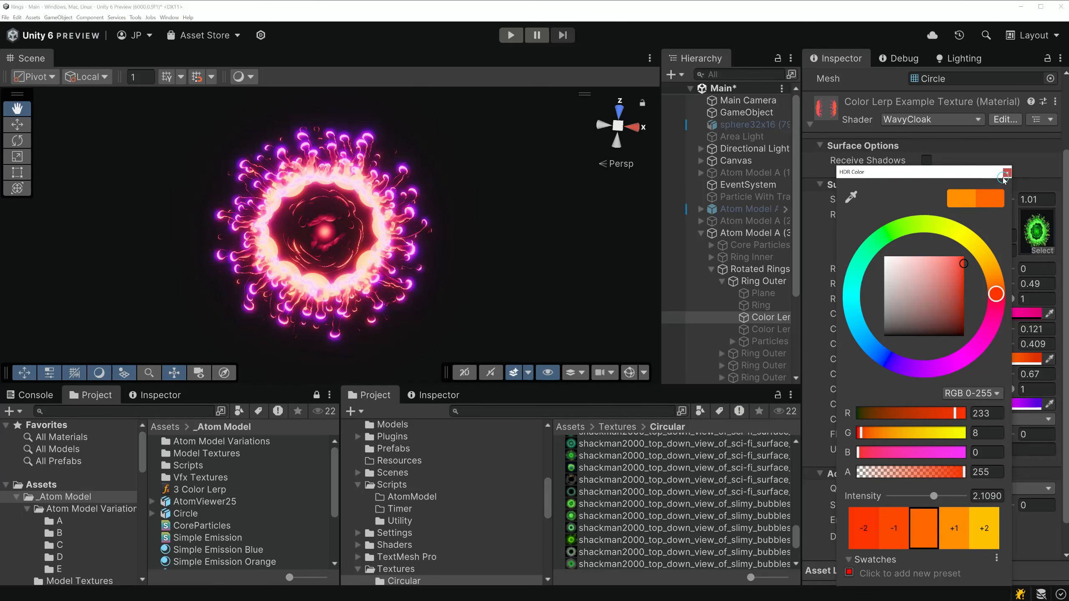
click(899, 530)
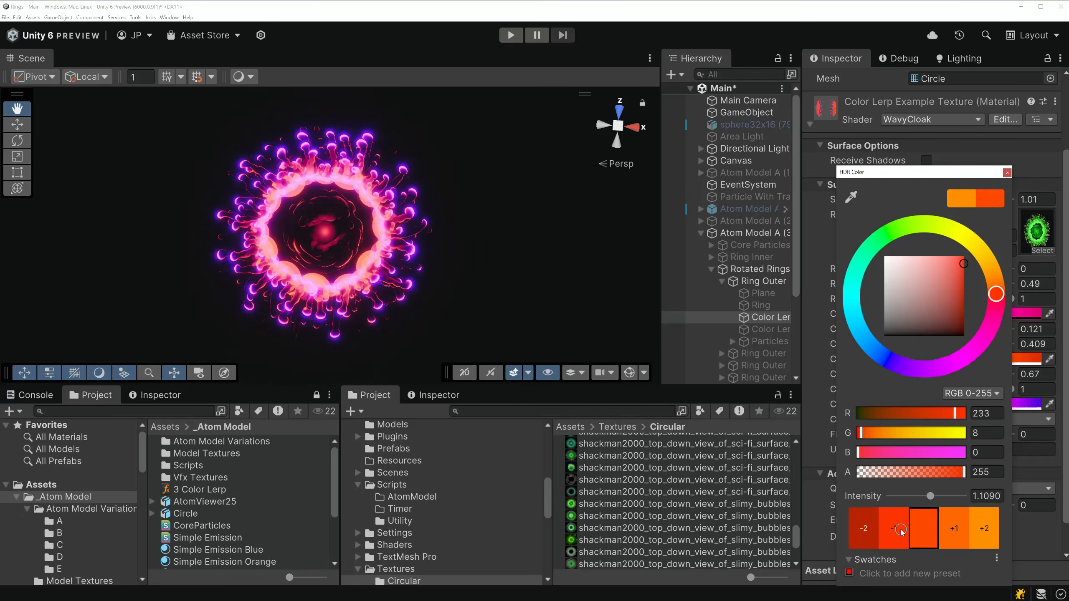
click(1009, 170)
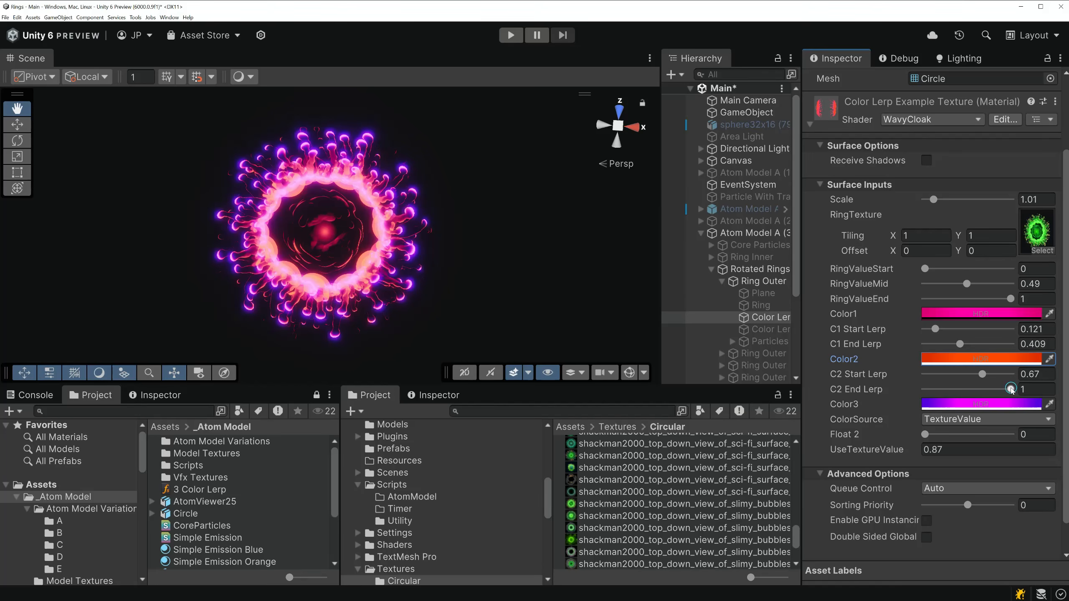
Set C2 End Lerp to 0.833 and C2 Start Lerp to 0.665, and reduce C1 End Lerp slightly.
drag(1011, 390, 1000, 390)
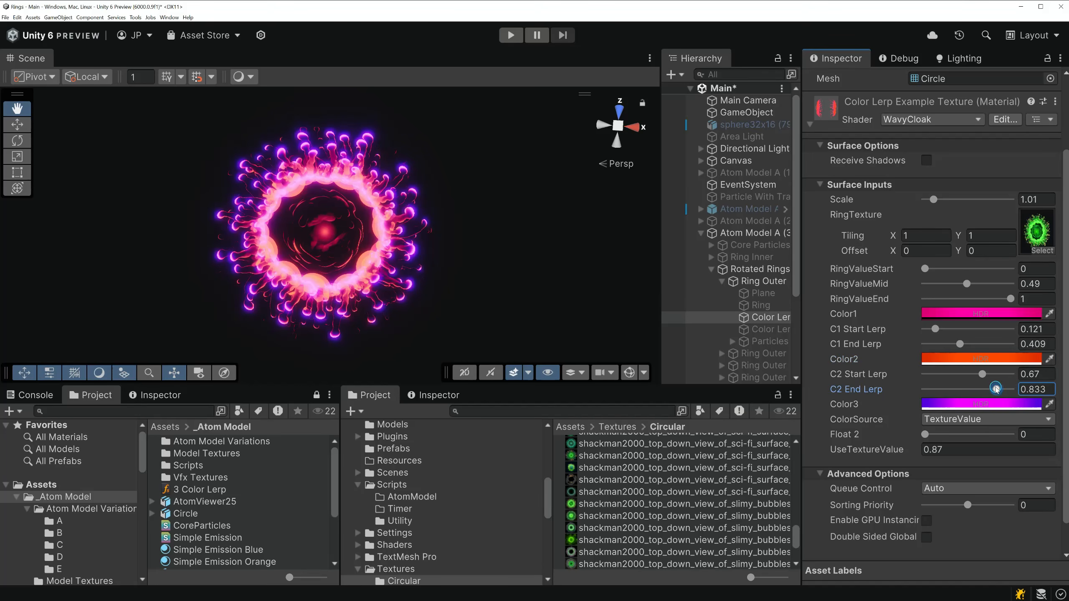
click(983, 379)
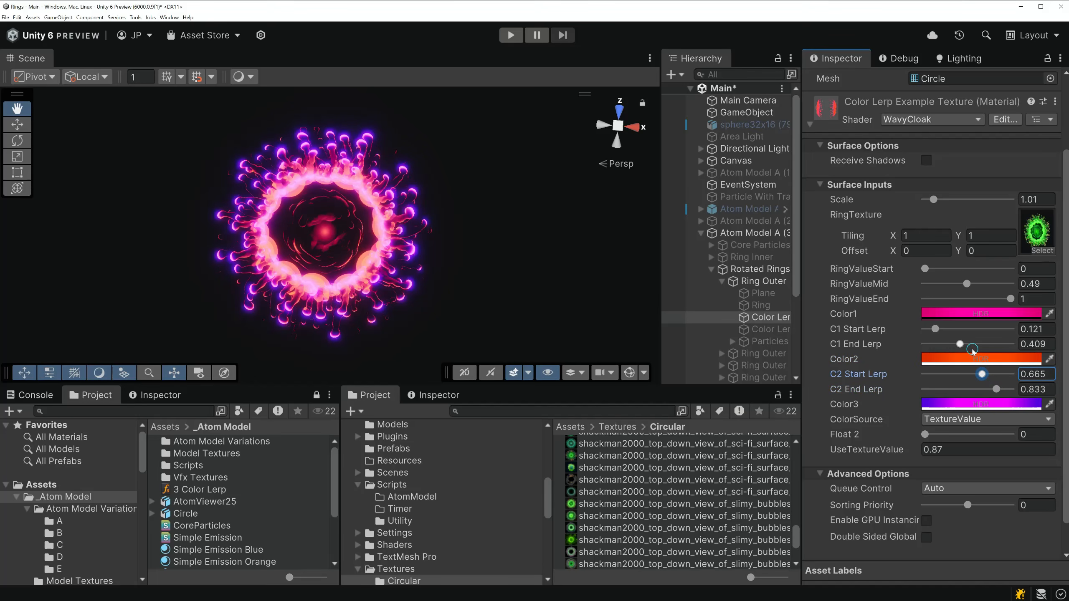
mouse_move(961, 344)
mouse_down()
mouse_move(953, 344)
mouse_move(984, 390)
mouse_move(950, 349)
mouse_up()
click(976, 405)
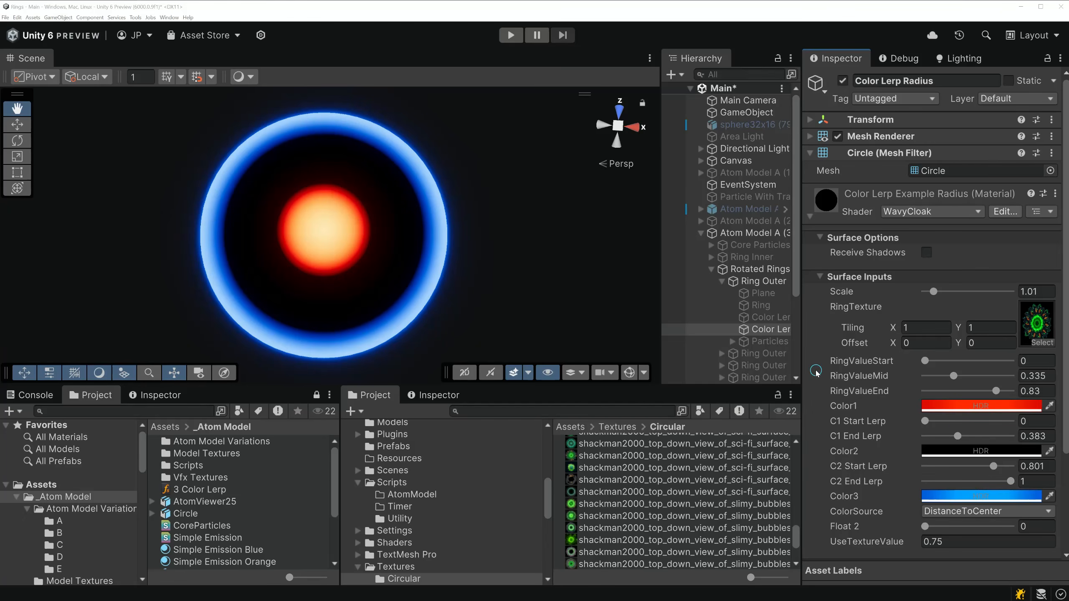
Try a C1 Start Lerp of 0.19 on the Color Lerp Example Radius material and inspect its Color1.
scroll(983, 400, down, 3)
scroll(983, 400, down, 2)
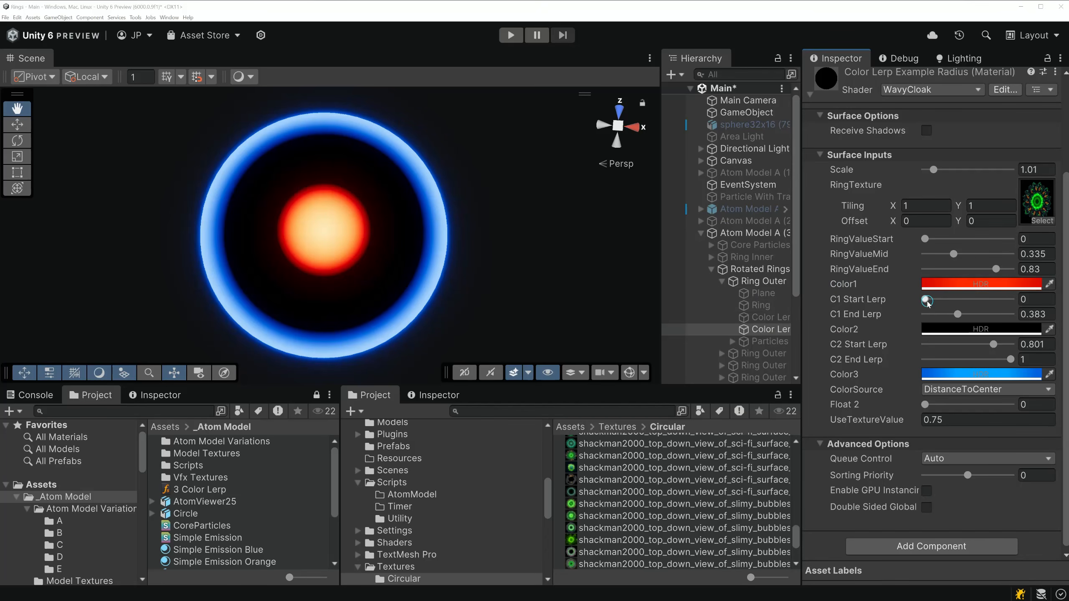
drag(892, 299, 905, 298)
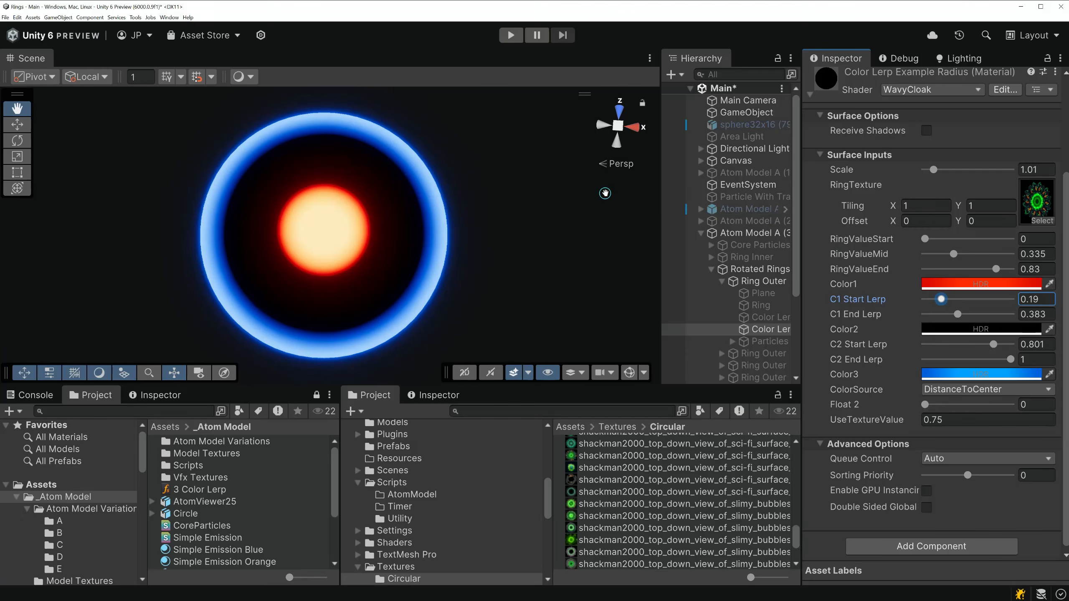
click(964, 285)
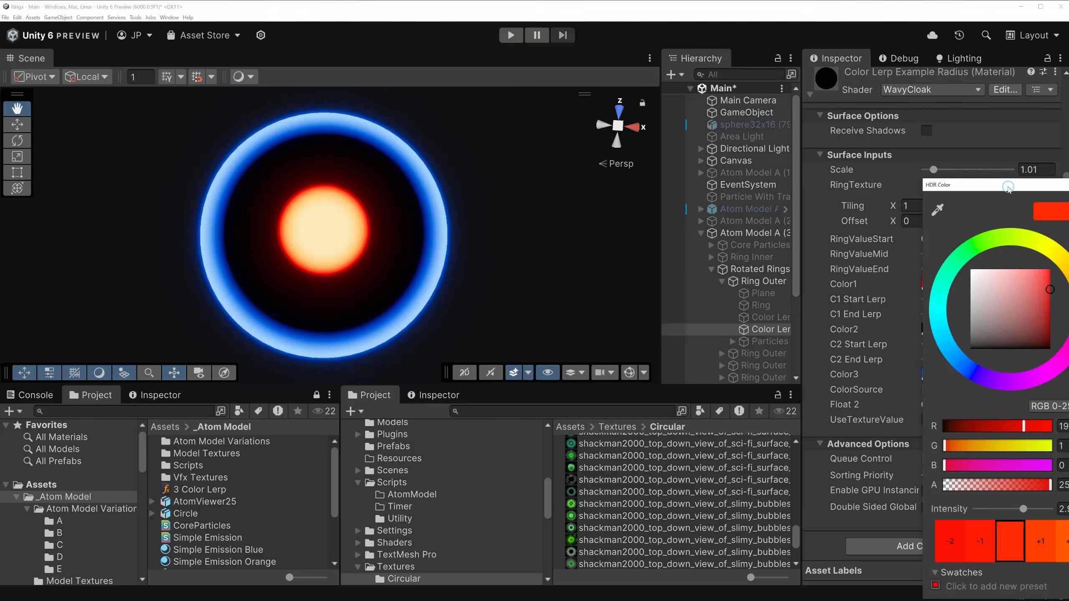
click(1020, 183)
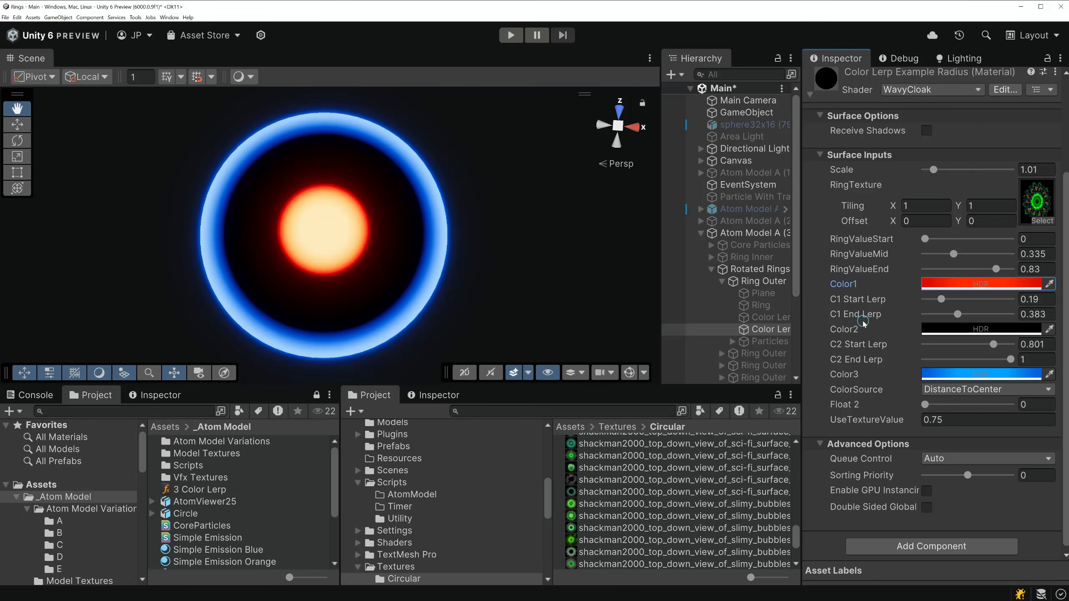
Change Color1 of the Color Lerp Example Radius material from red to a pink hue.
mouse_move(942, 299)
mouse_down()
mouse_move(926, 299)
mouse_move(942, 299)
mouse_up()
click(960, 284)
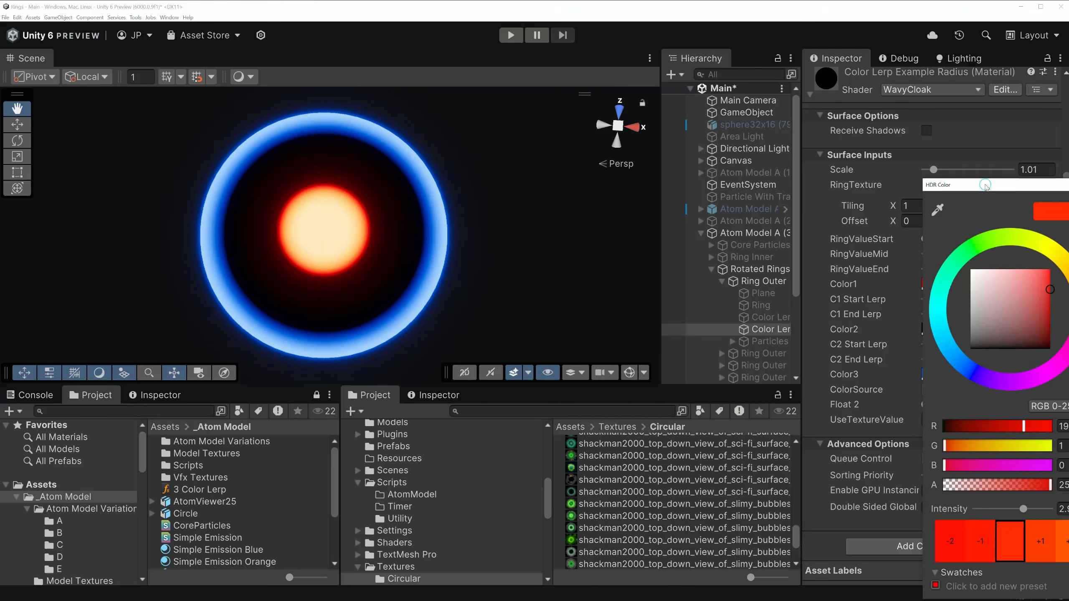
drag(984, 184, 913, 181)
click(1010, 317)
click(1023, 181)
Try a sharp edge on the pink centre with C1 Start Lerp at 0.295 and C1 End Lerp at 0.313.
drag(942, 300, 952, 314)
scroll(379, 223, up, 5)
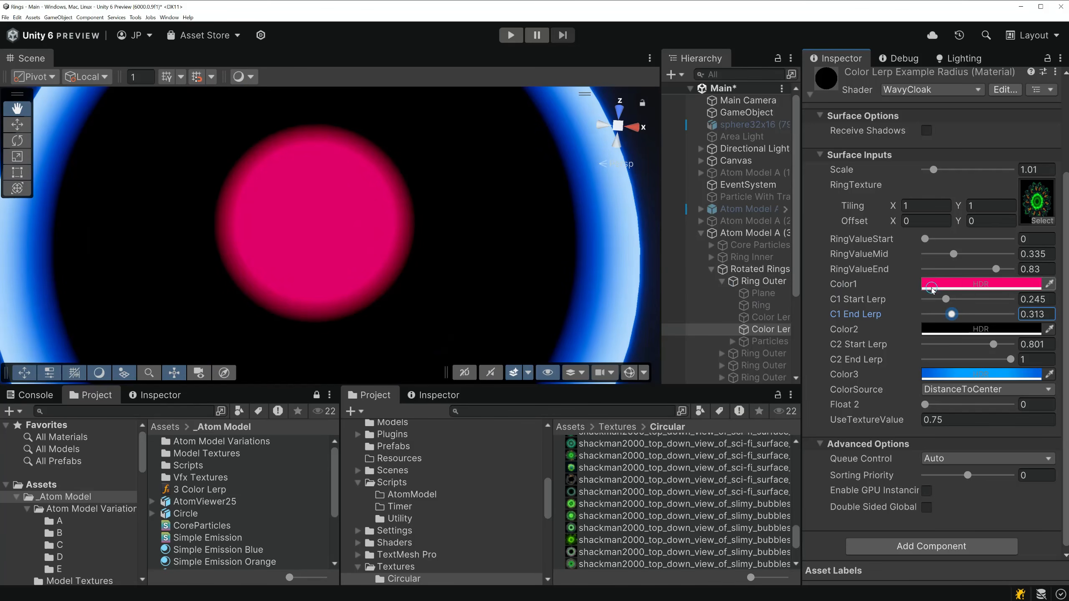
drag(950, 298, 953, 298)
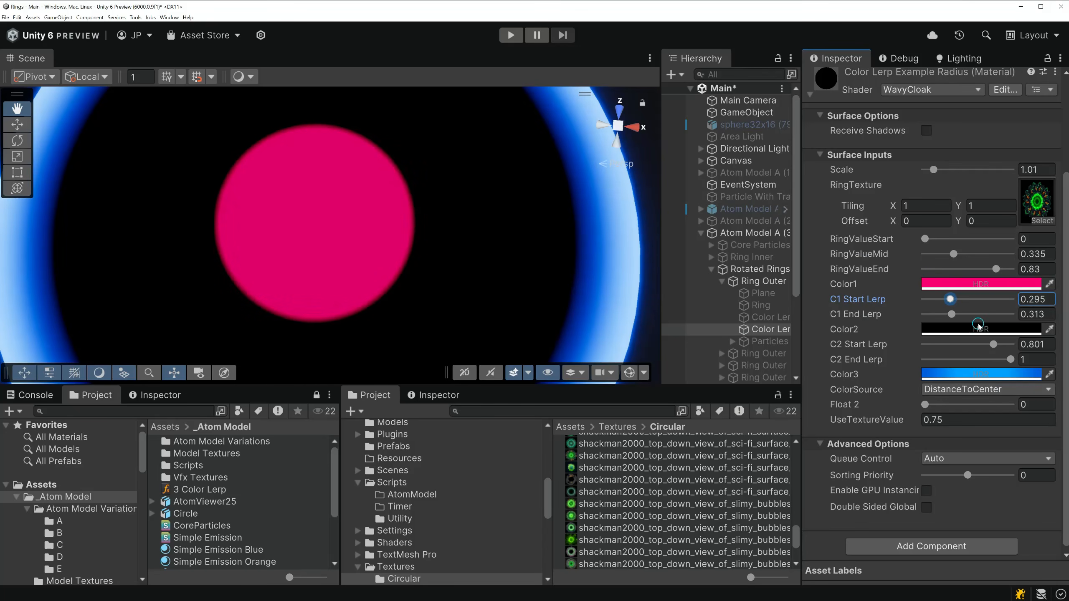
scroll(320, 177, down, 2)
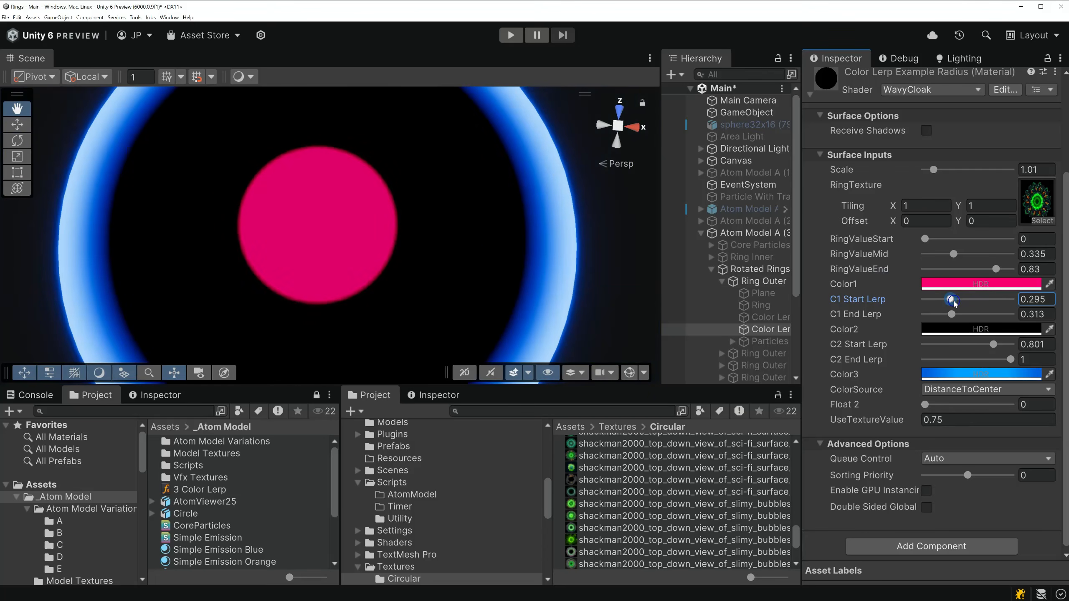
Soften the centre blend by setting C1 Start Lerp to 0.228, C1 End Lerp to 0.714 and C2 Start Lerp to 0.941.
drag(953, 300, 1006, 345)
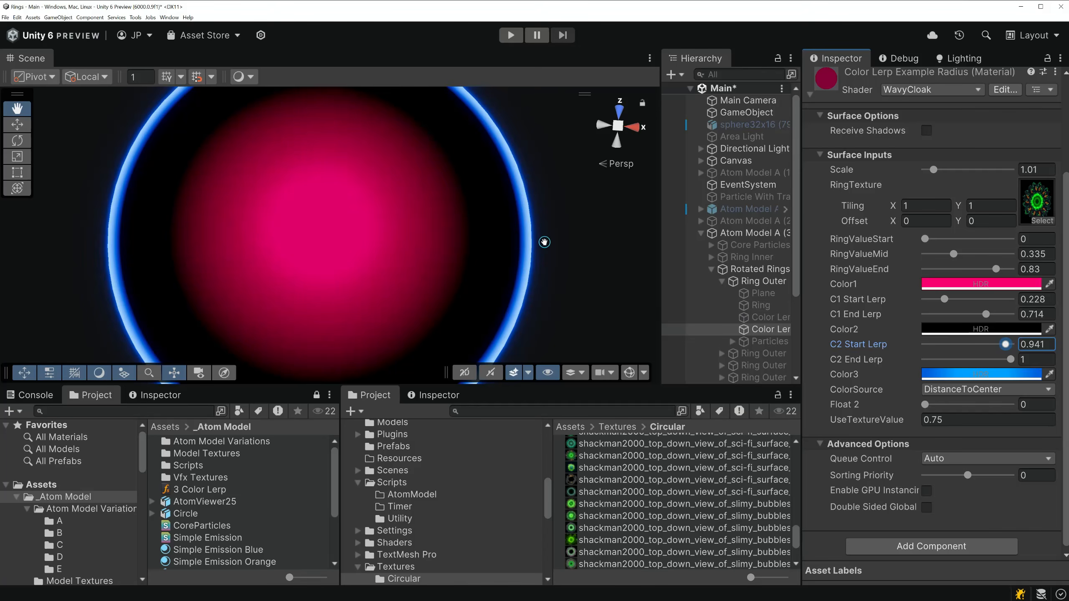
scroll(545, 242, up, 2)
drag(584, 223, 571, 227)
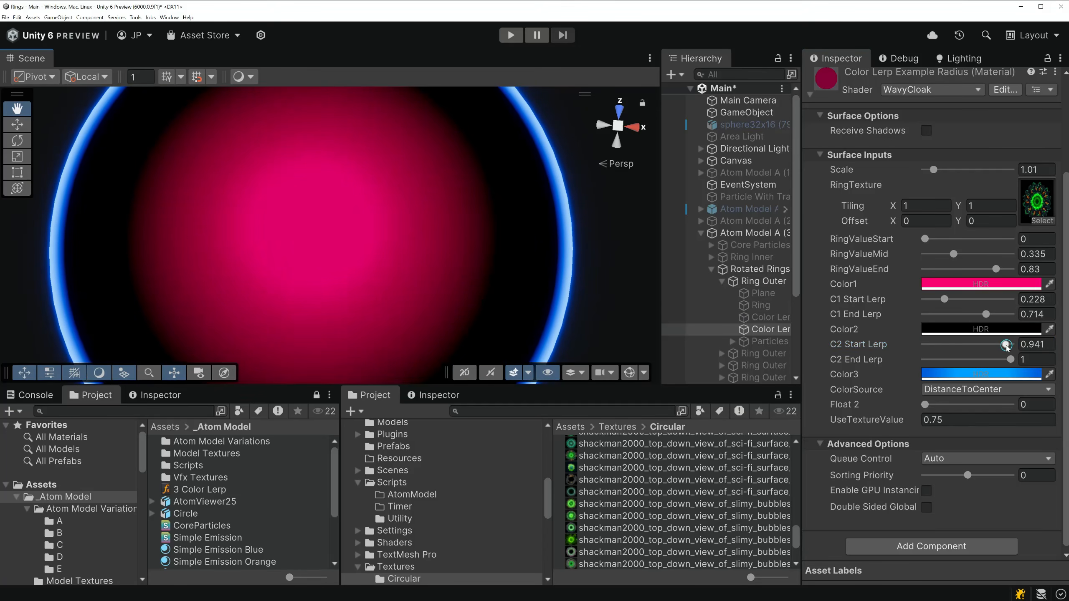
Try C2 Start and End Lerp at 0.7 and 0.796 for a wider blue ring, and settle on 0.957 and 1.
mouse_move(1007, 345)
mouse_down()
mouse_move(985, 345)
mouse_move(1006, 360)
mouse_move(994, 359)
mouse_up()
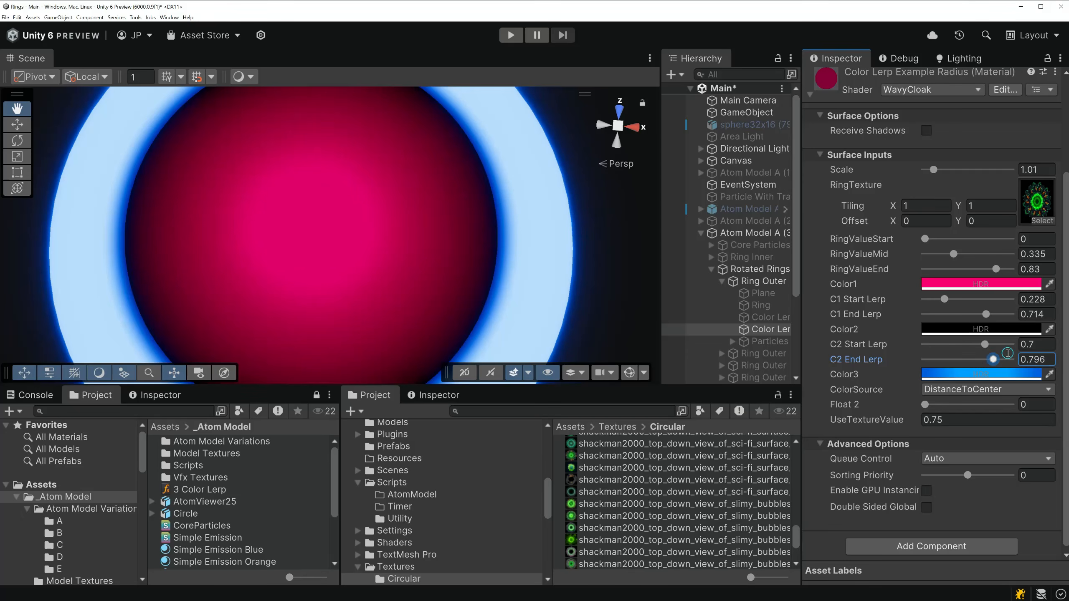
mouse_move(996, 361)
mouse_down()
mouse_move(1023, 362)
mouse_move(994, 349)
mouse_move(1012, 348)
mouse_up()
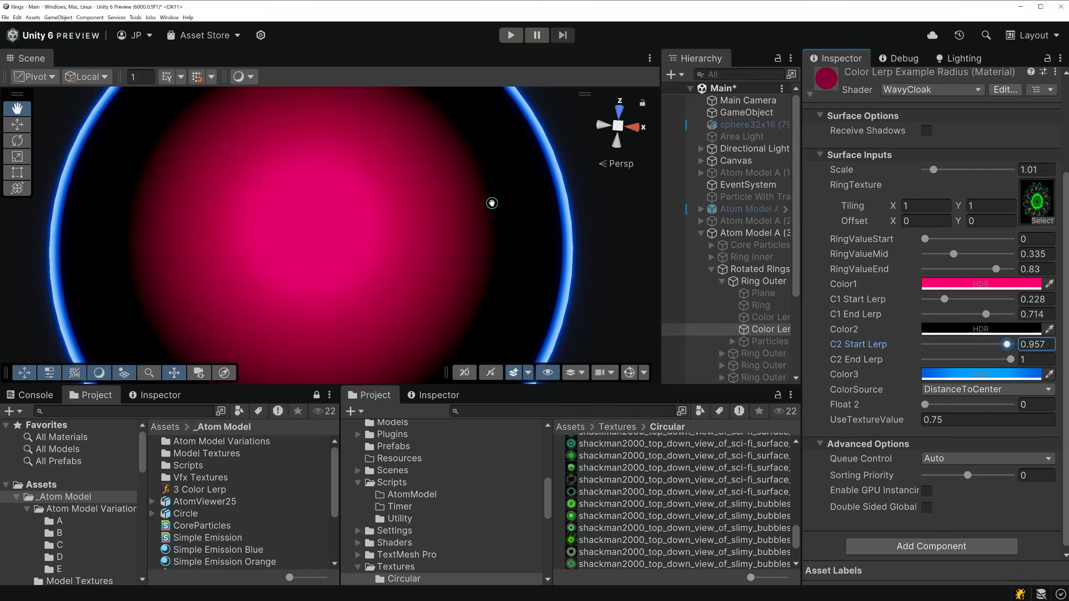
scroll(492, 203, down, 4)
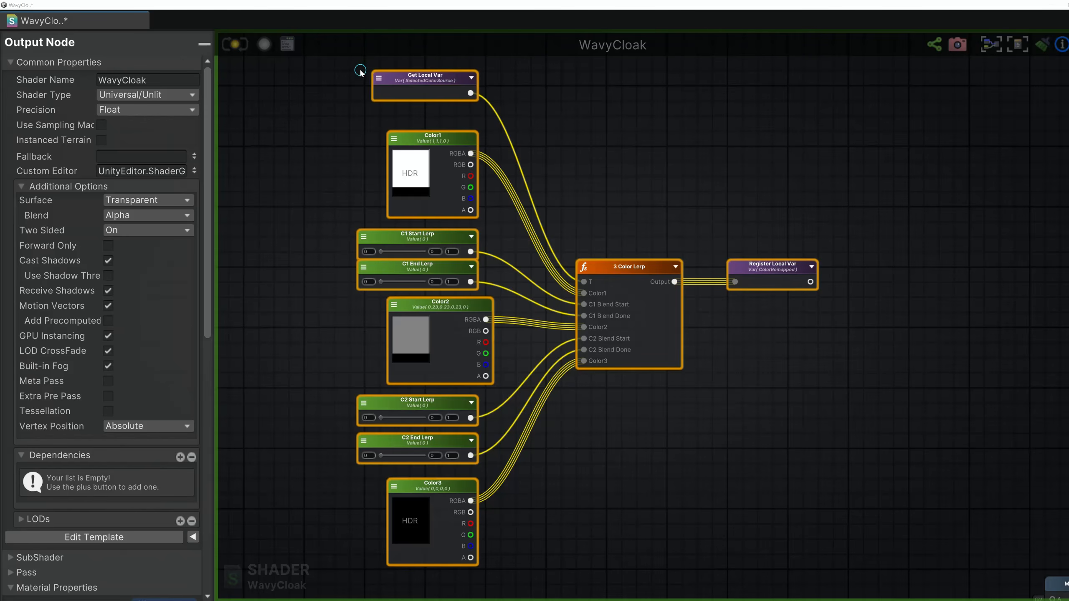
Open the 3 Color Lerp function from the WavyCloak shader graph and examine its full node layout.
double_click(617, 271)
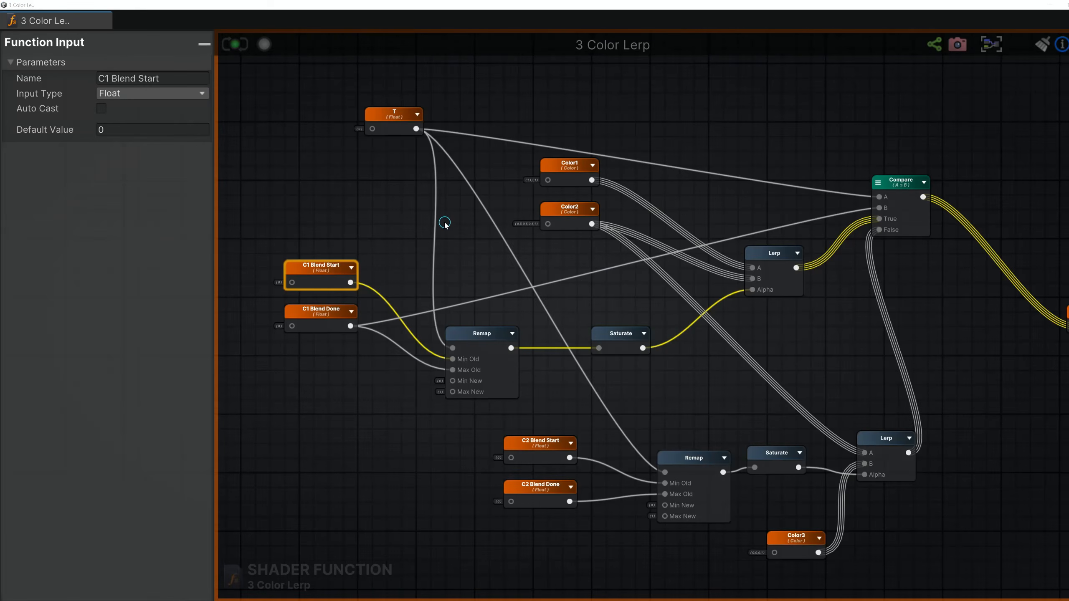
middle_drag(500, 196, 452, 205)
scroll(475, 203, down, 1)
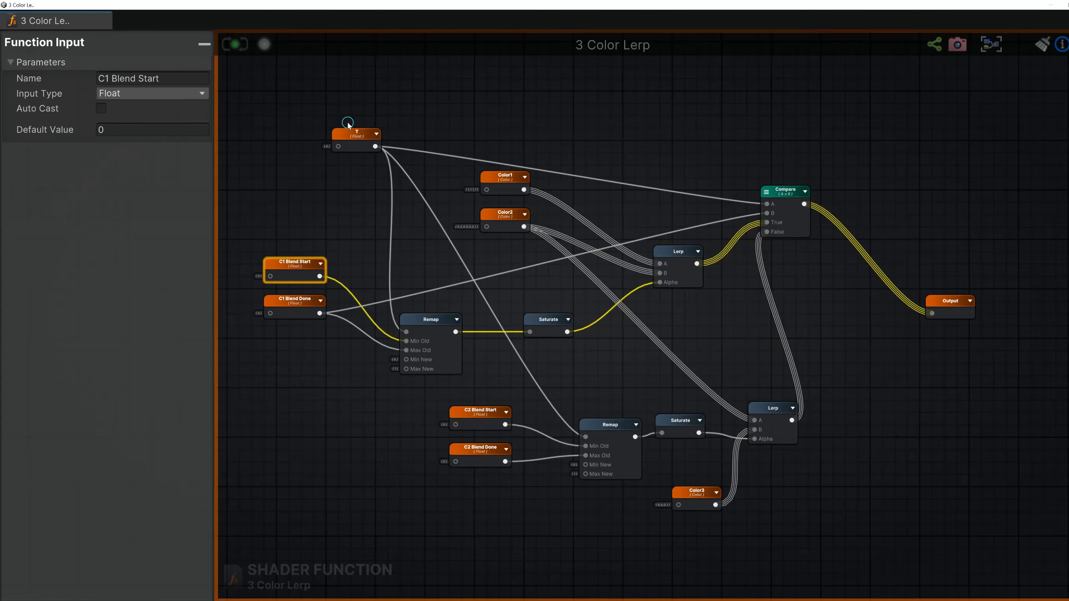
Check the grayscale gradient in Krita, and regroup the T, C1 Blend Start and C1 Blend Done nodes nearer the first Remap.
mouse_move(358, 138)
key(alt+Tab)
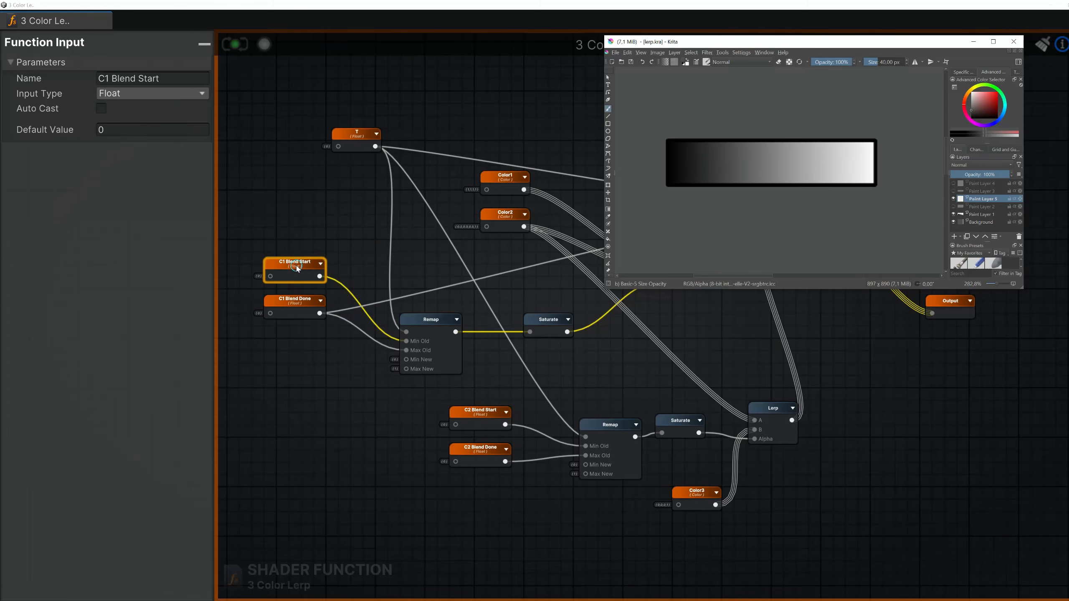
drag(297, 306, 305, 324)
drag(356, 140, 345, 195)
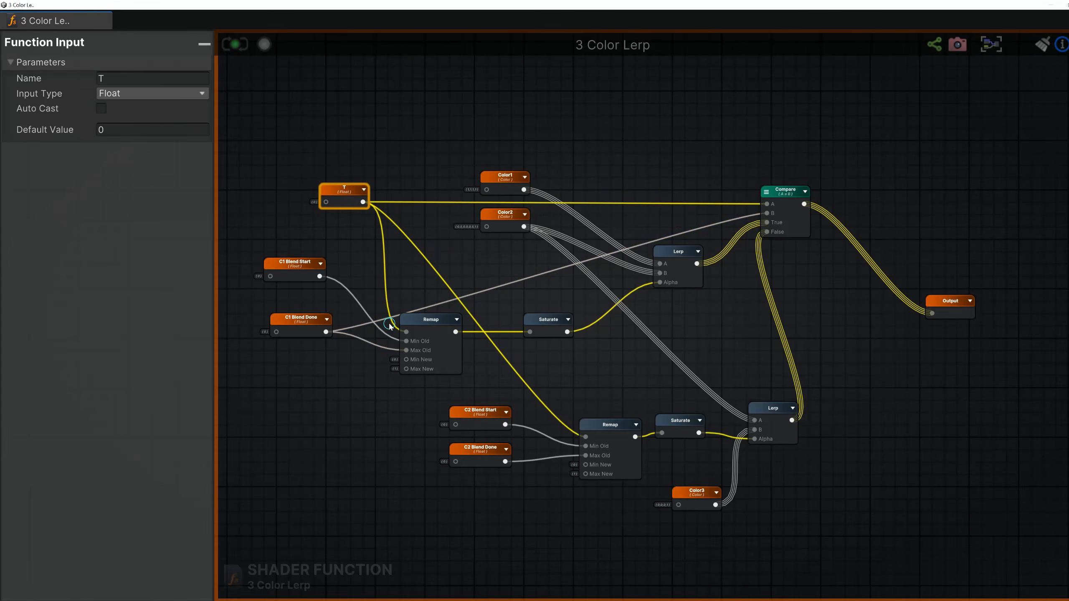
scroll(406, 325, up, 2)
middle_drag(406, 324, 539, 320)
scroll(474, 323, up, 2)
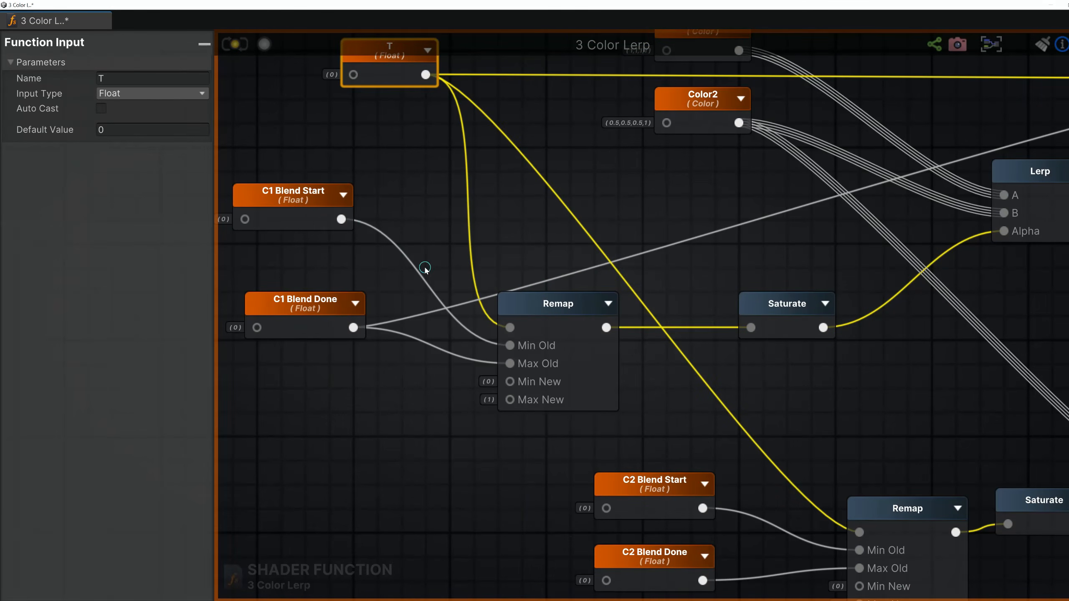
drag(285, 192, 297, 215)
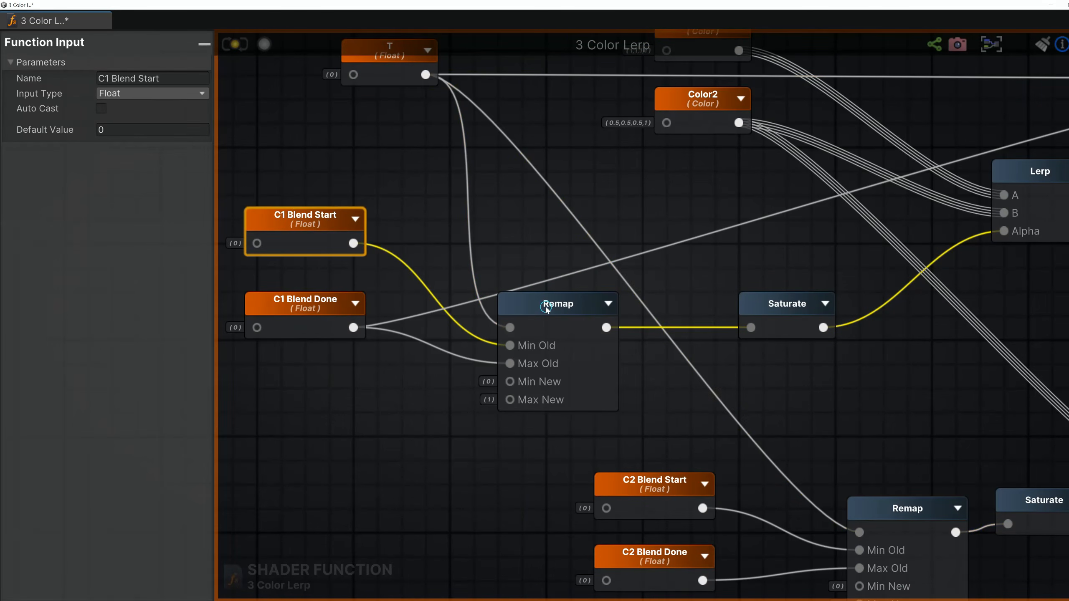
Inspect C1 Blend Done and the first Remap node's new range, and move the first Saturate node closer to that Remap.
click(319, 316)
scroll(555, 309, down, 2)
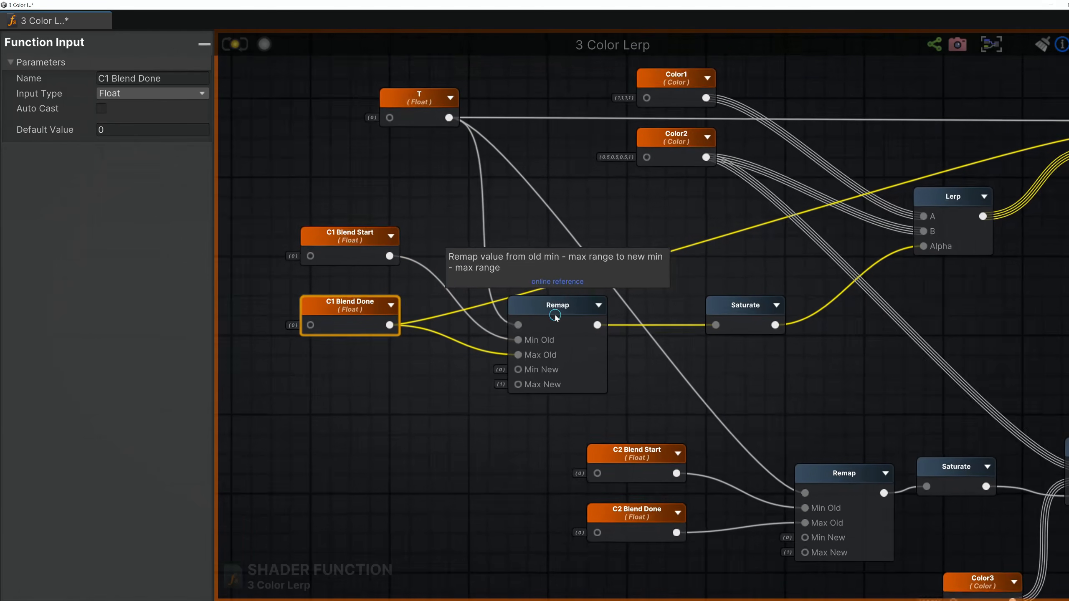
click(547, 314)
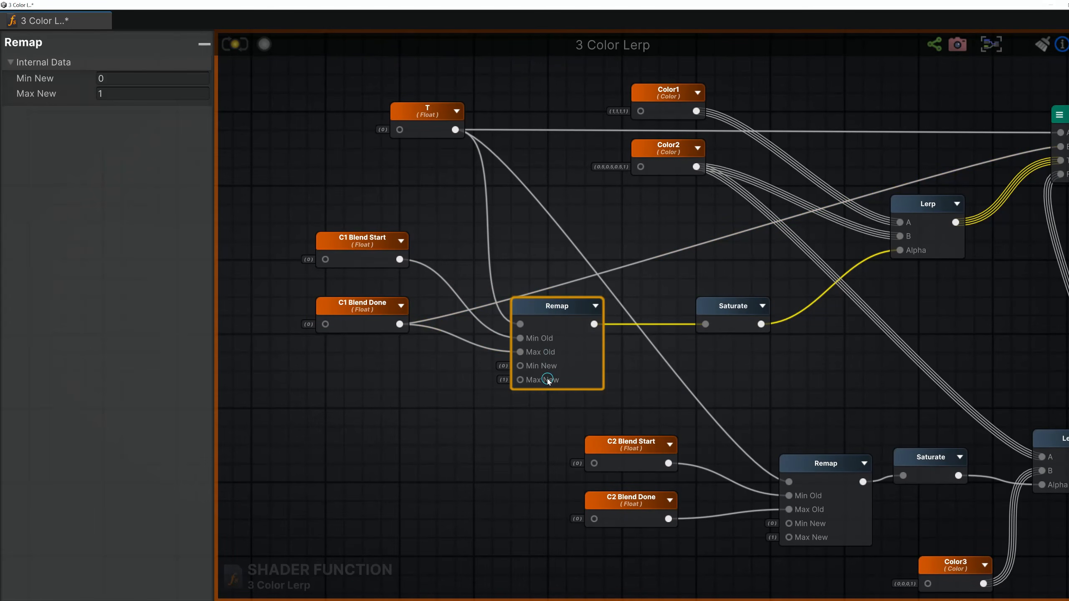
drag(727, 310, 689, 310)
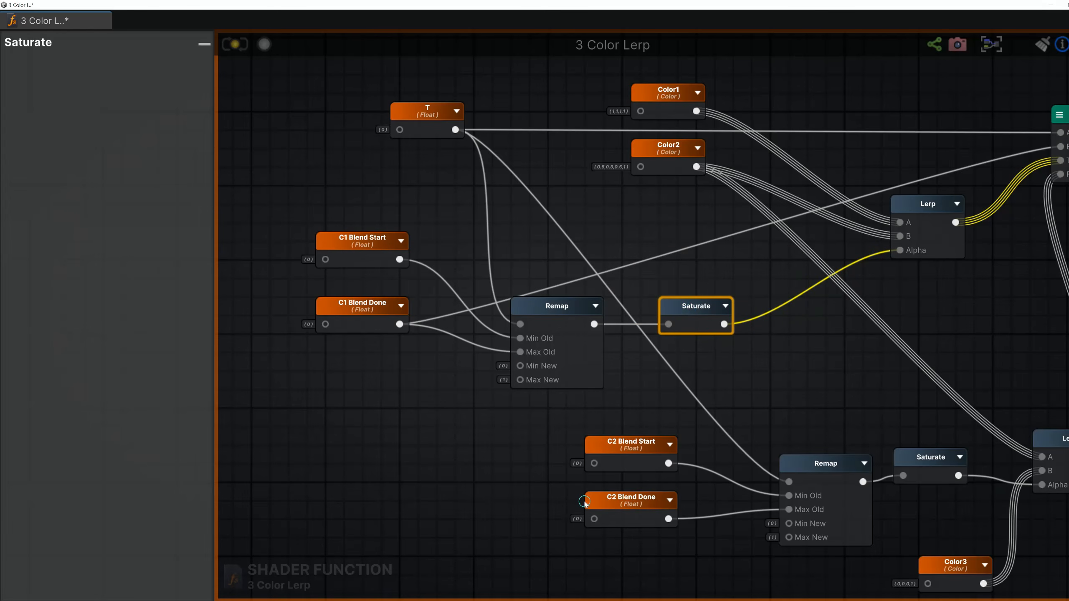
In Krita, mark 0.3 and 0.4 in green under the gradient, bracket the range above it and note 0 to 0 before it.
key(alt+Tab)
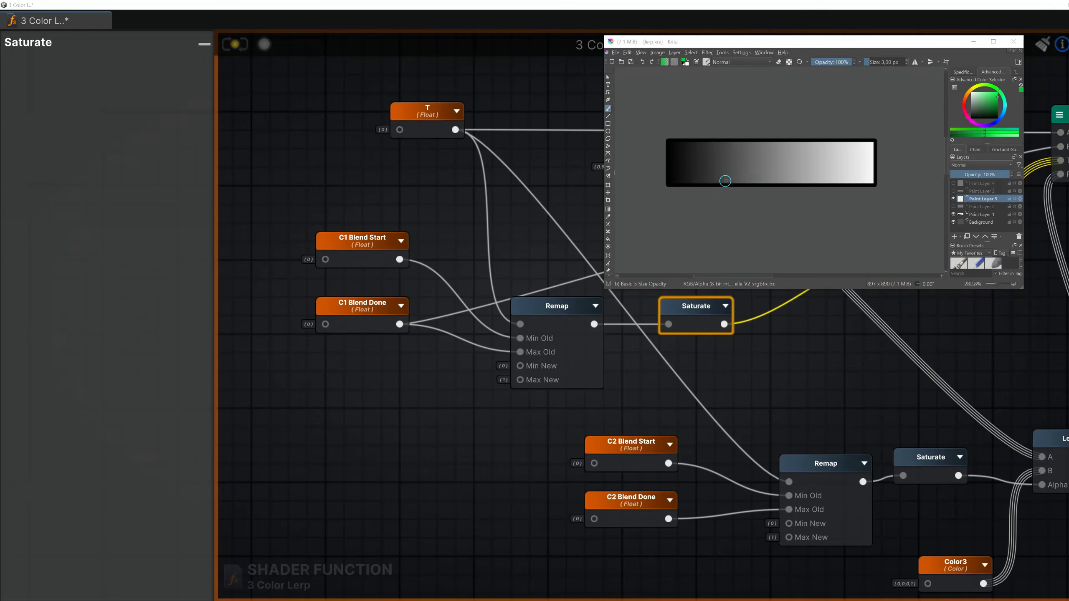
drag(721, 181, 720, 187)
mouse_move(712, 102)
mouse_down()
mouse_move(719, 113)
mouse_move(706, 123)
mouse_up()
drag(750, 103, 752, 128)
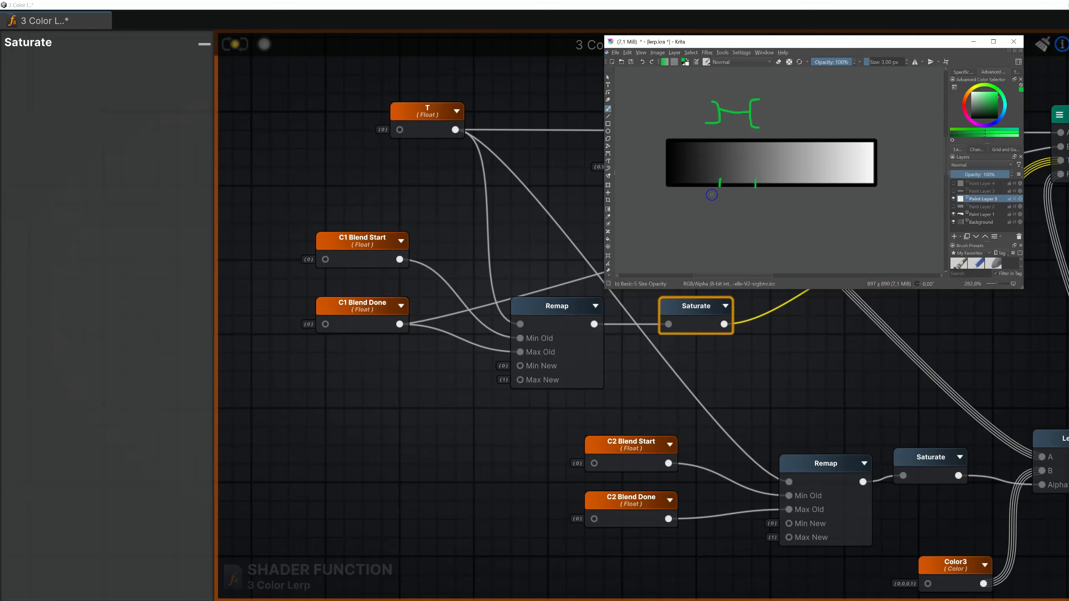
drag(711, 194, 713, 203)
click(753, 202)
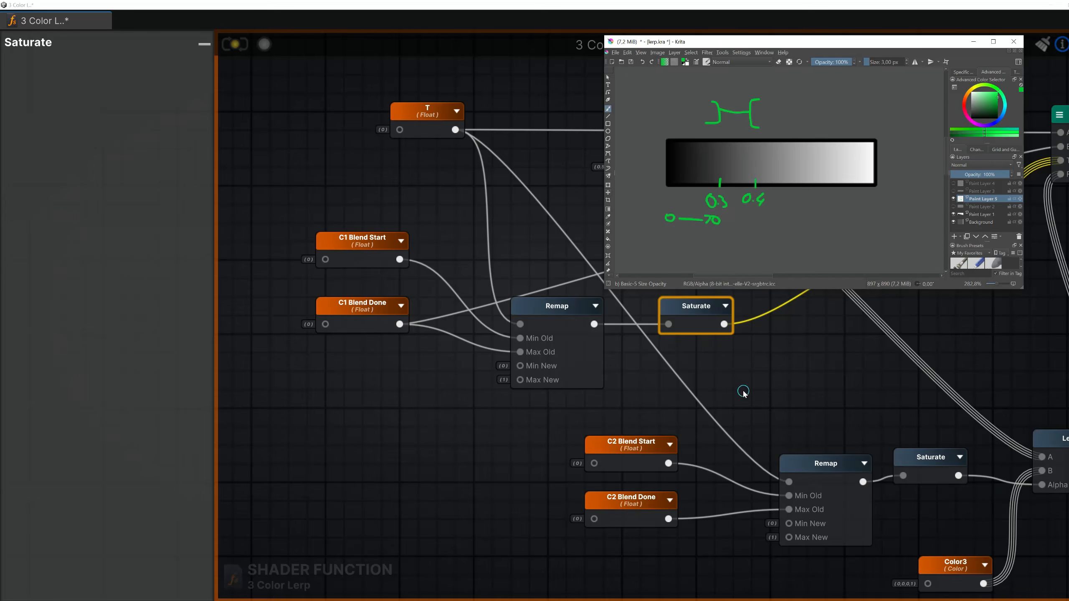
Check the first Lerp's inputs in the graph, and note 0-1 within the range and 1 to 1 beyond it in Krita.
middle_drag(836, 384, 673, 419)
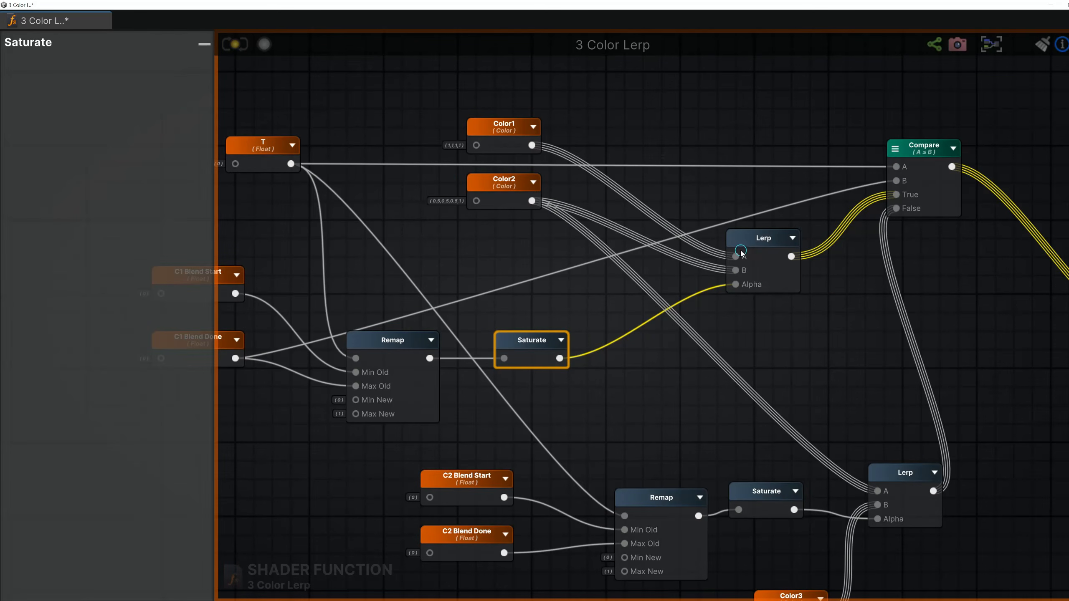
middle_drag(674, 228, 720, 258)
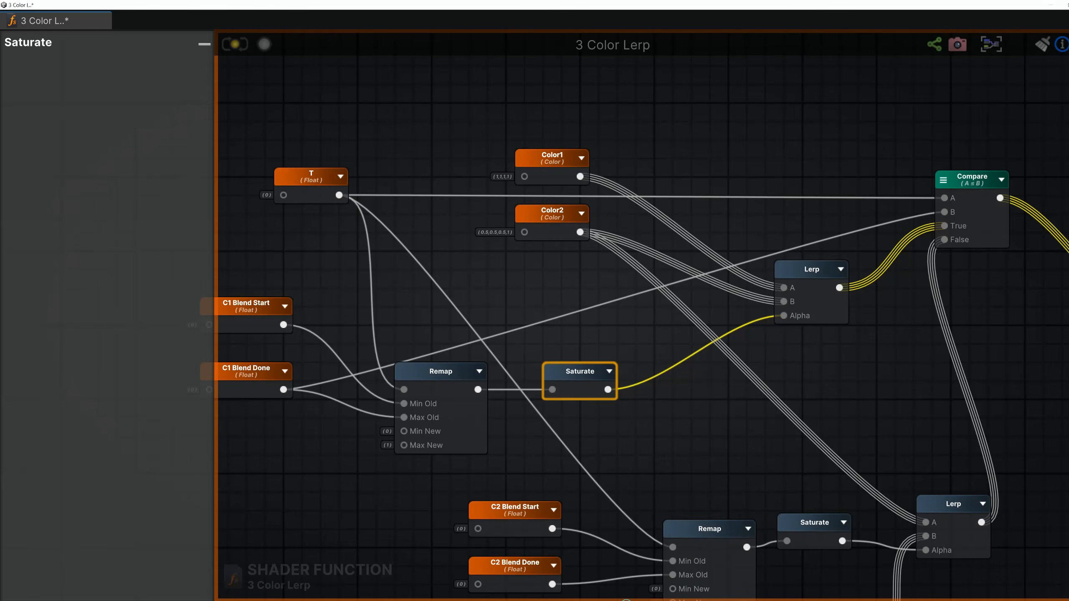
click(622, 600)
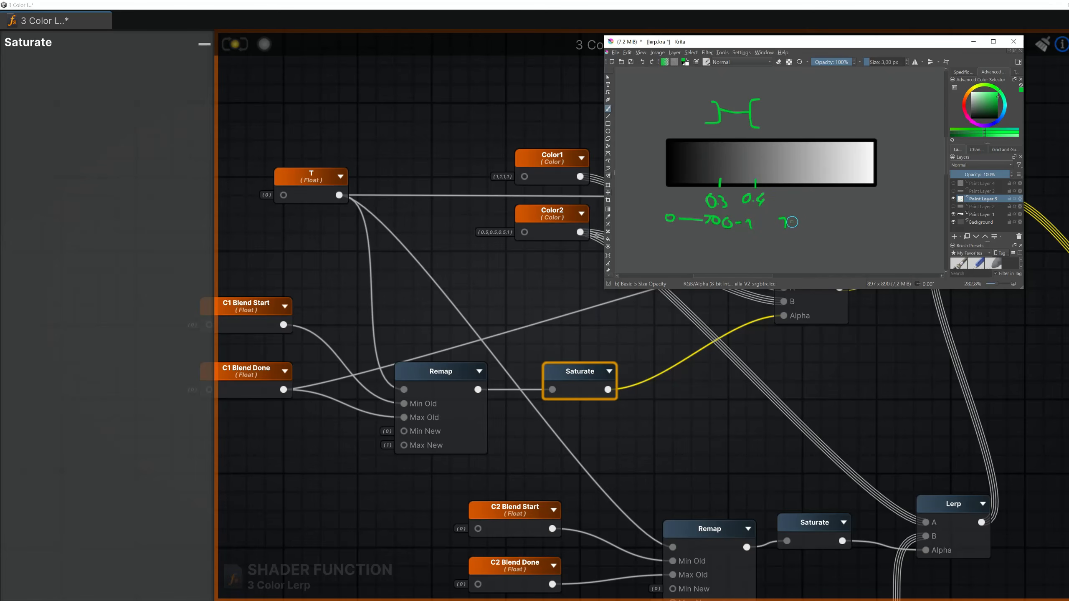
mouse_move(792, 222)
mouse_down()
mouse_move(871, 214)
mouse_move(868, 228)
mouse_up()
Follow the T input into the second blend branch and examine the C2 Blend Done, Remap and Lerp nodes.
scroll(421, 310, down, 4)
scroll(376, 333, up, 2)
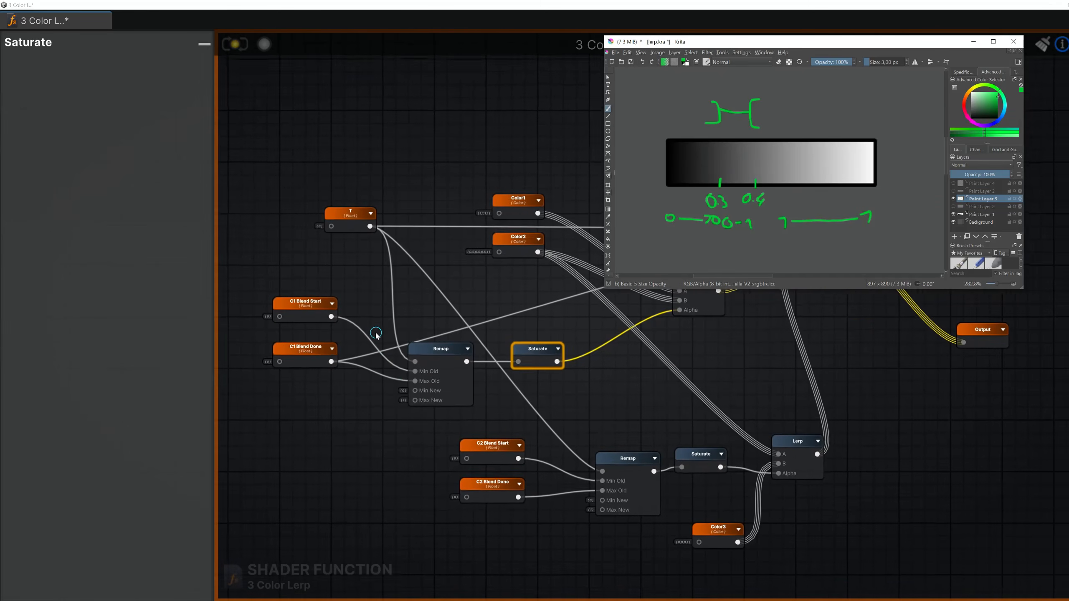
scroll(376, 333, up, 1)
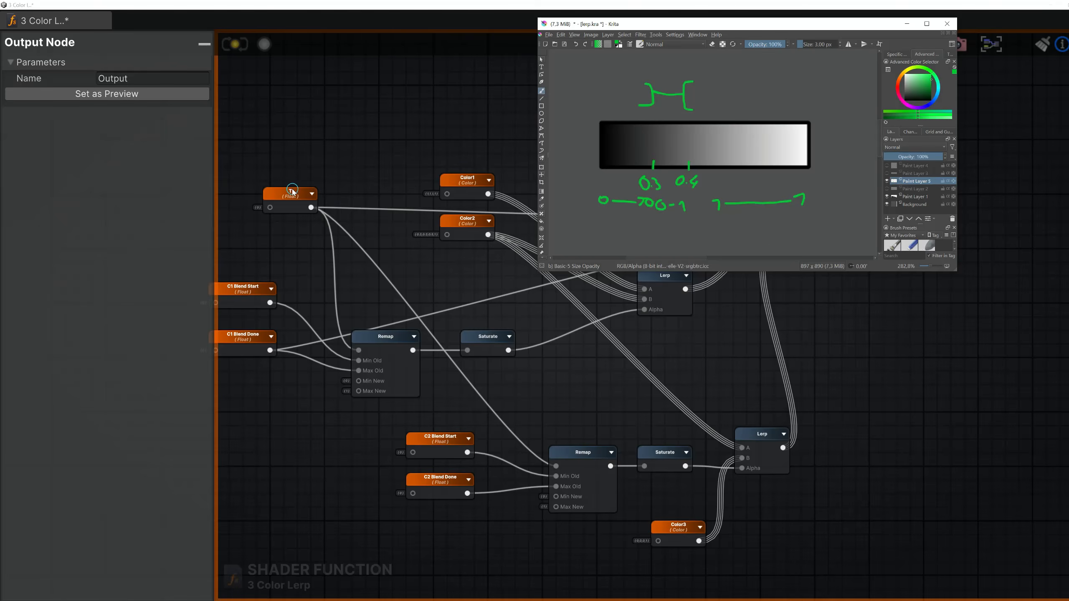
click(293, 195)
scroll(442, 417, up, 2)
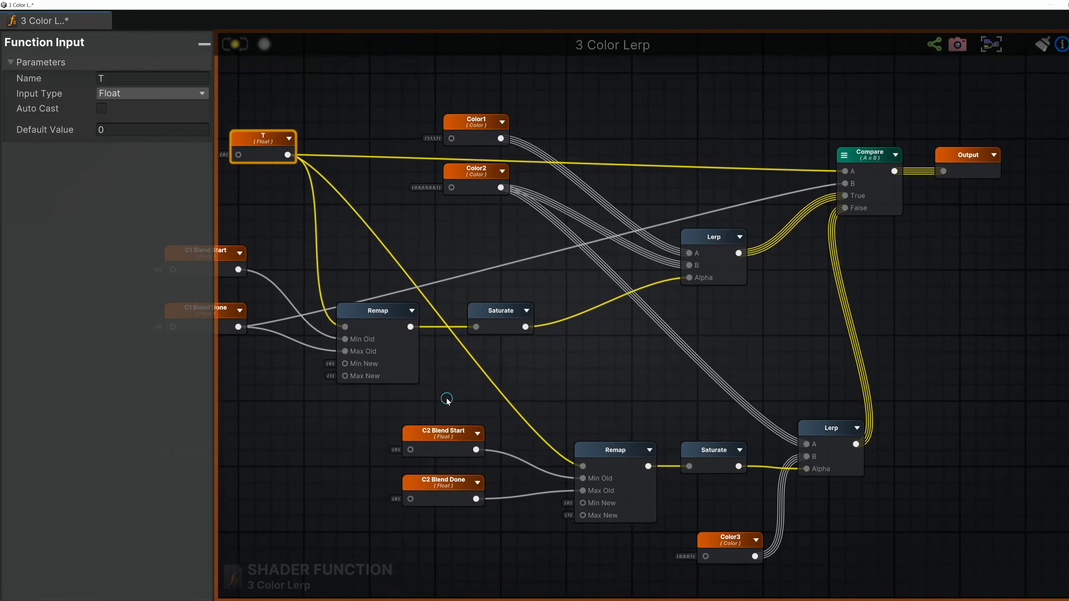
click(448, 403)
click(445, 439)
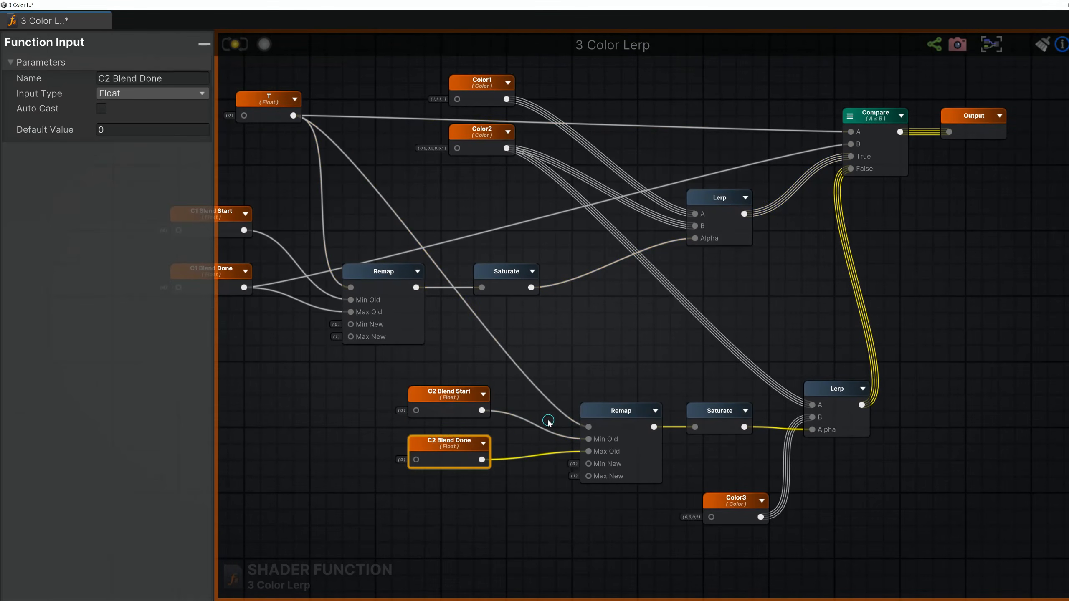
click(622, 420)
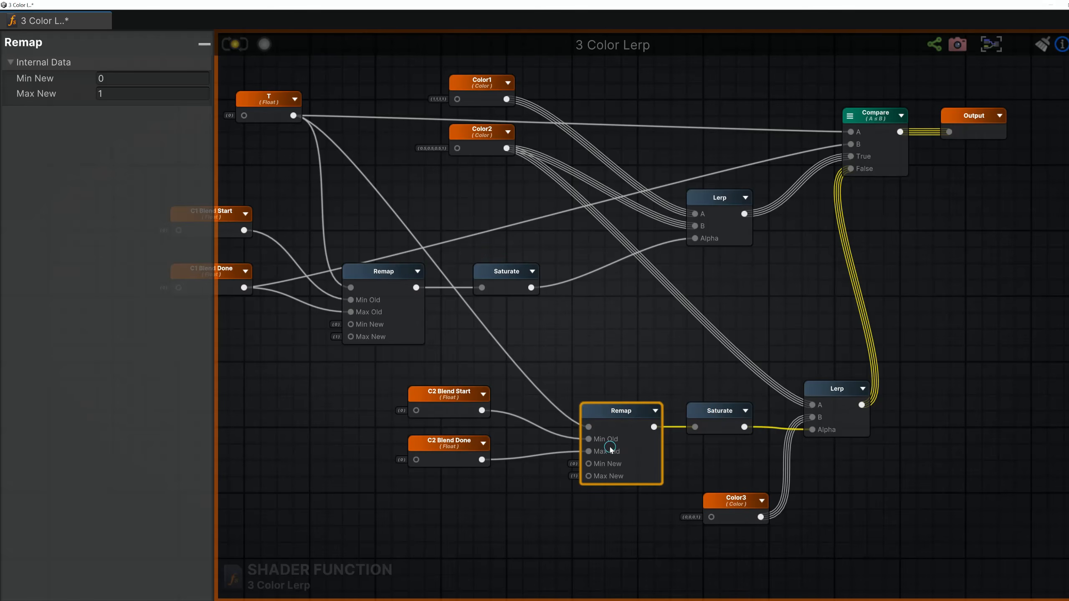
middle_drag(692, 354, 653, 380)
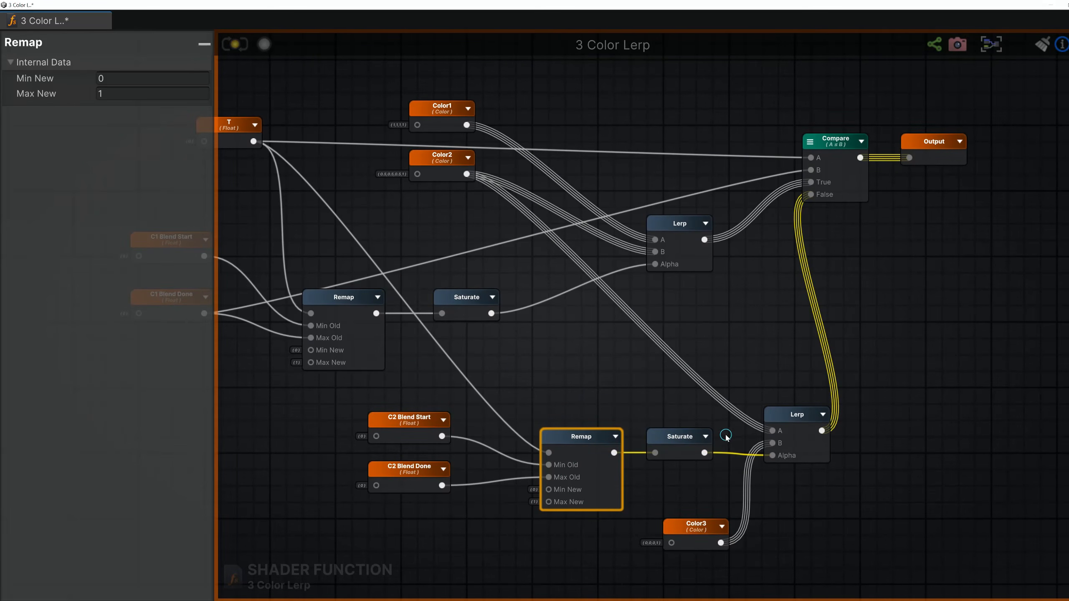
click(812, 415)
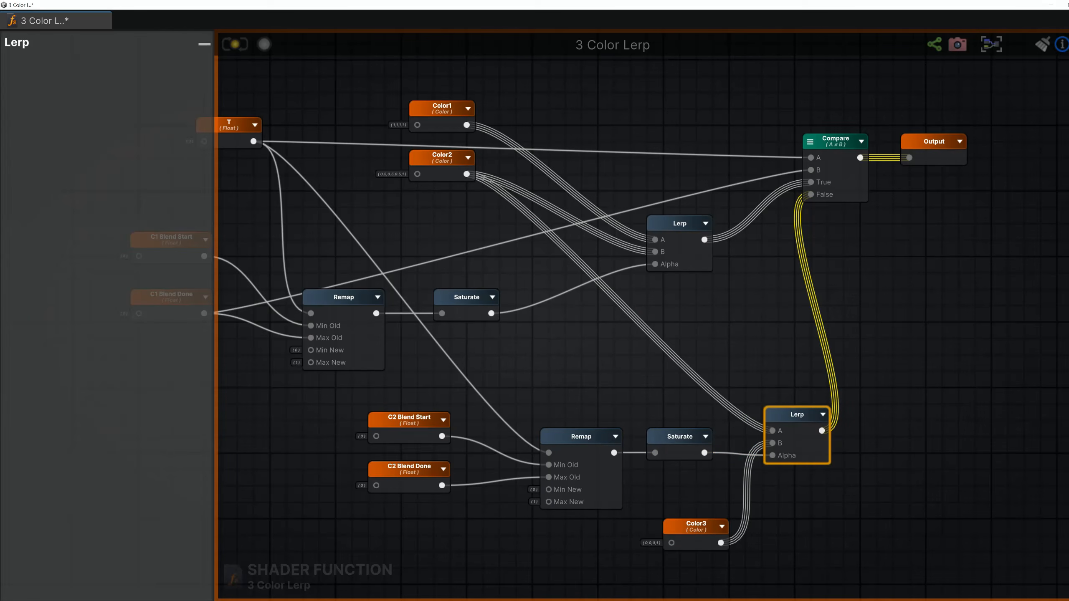
In Krita, fade the green annotation layer, and set up a new paint layer with a magenta brush colour.
key(alt+Tab)
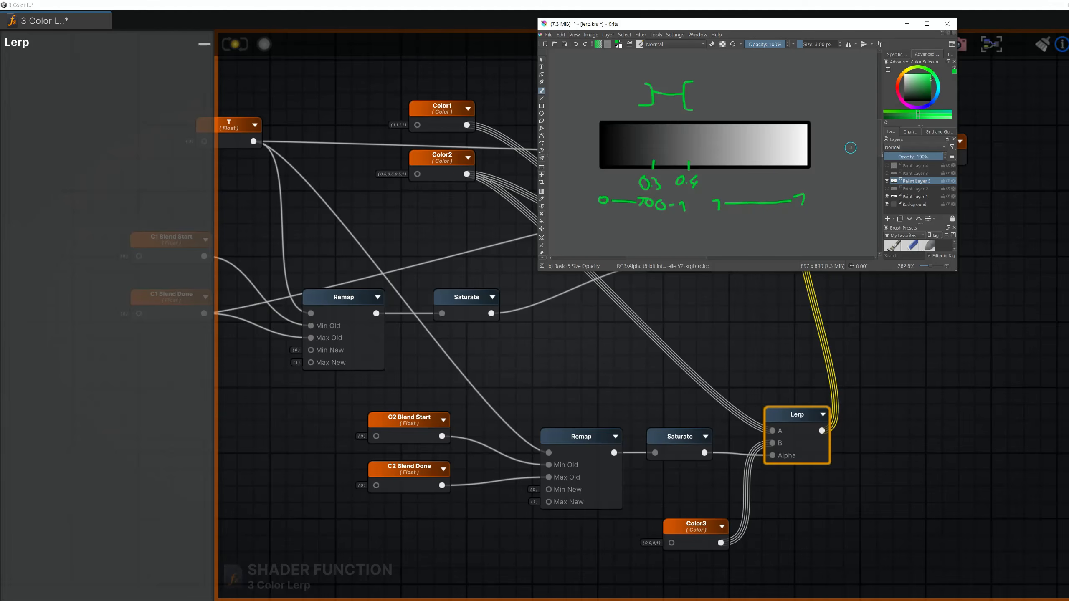
drag(917, 156, 904, 155)
drag(899, 86, 903, 100)
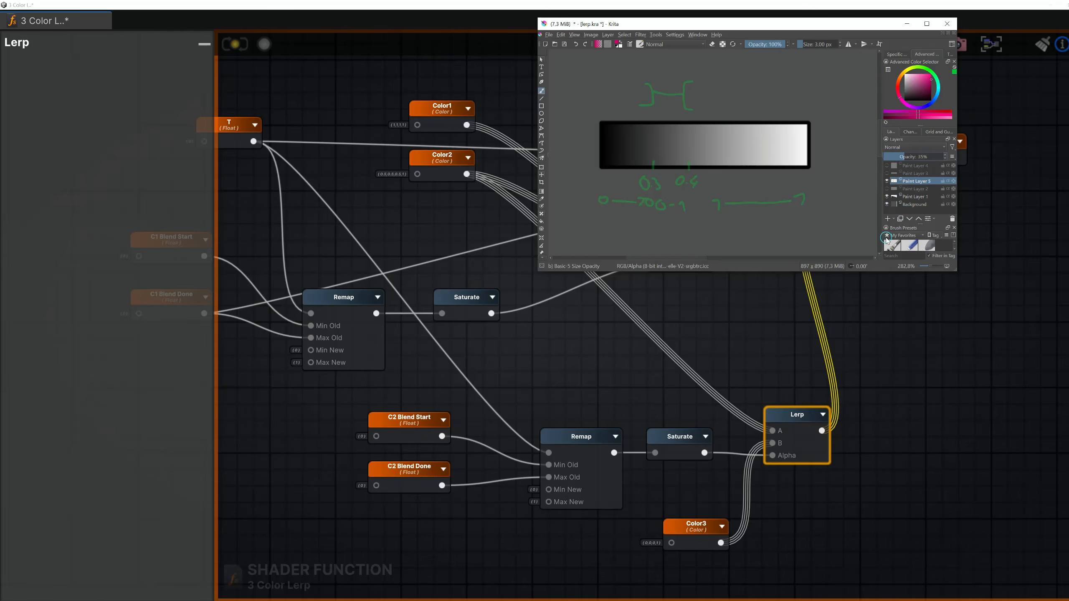
click(888, 218)
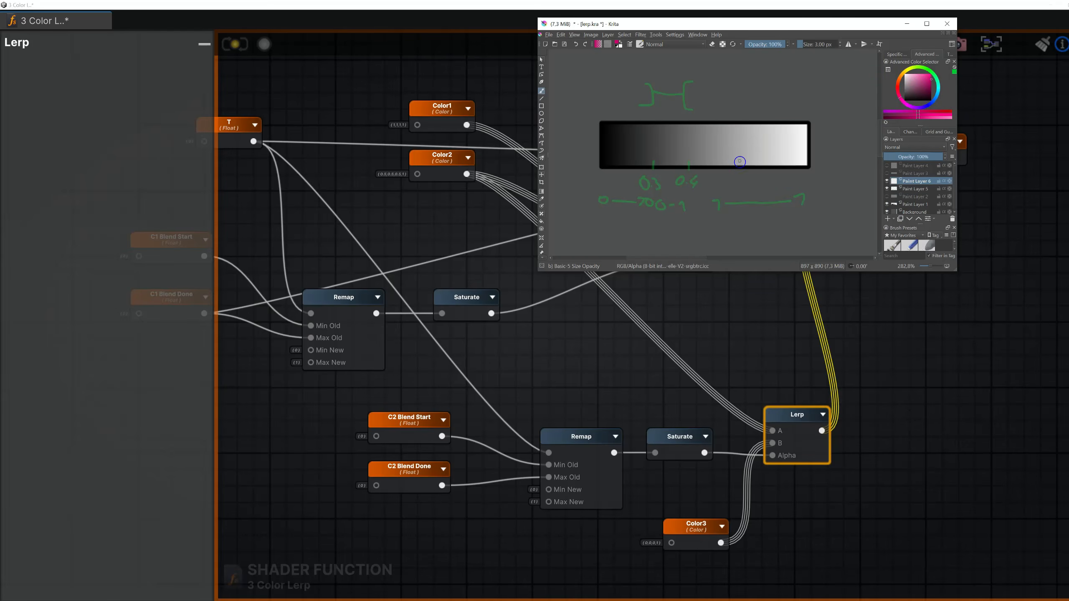
Mark a second blend range in magenta near the gradient's bright end, with labelled ticks, a bracket and a 0-1 note.
mouse_move(740, 161)
mouse_down()
mouse_move(739, 170)
mouse_move(789, 170)
mouse_up()
drag(753, 175, 749, 185)
mouse_move(739, 194)
mouse_down()
mouse_move(784, 194)
mouse_move(787, 204)
mouse_move(742, 200)
mouse_move(741, 218)
mouse_up()
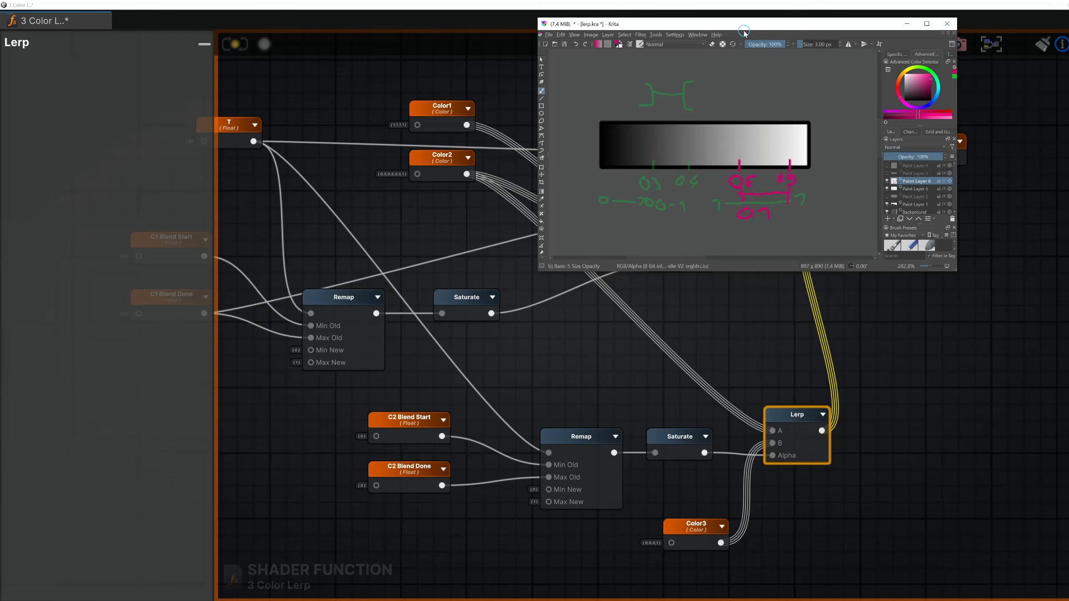
Move the Krita window clear of the Compare node and relate the annotated blend ranges to the graph's two Lerp branches.
drag(742, 25, 577, 258)
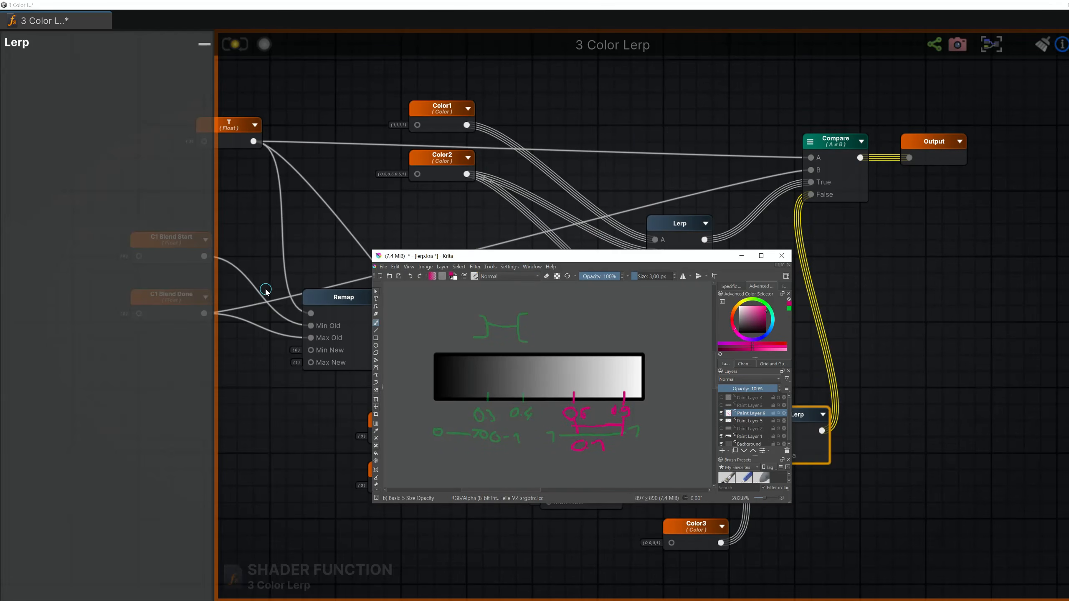
middle_drag(282, 299, 391, 278)
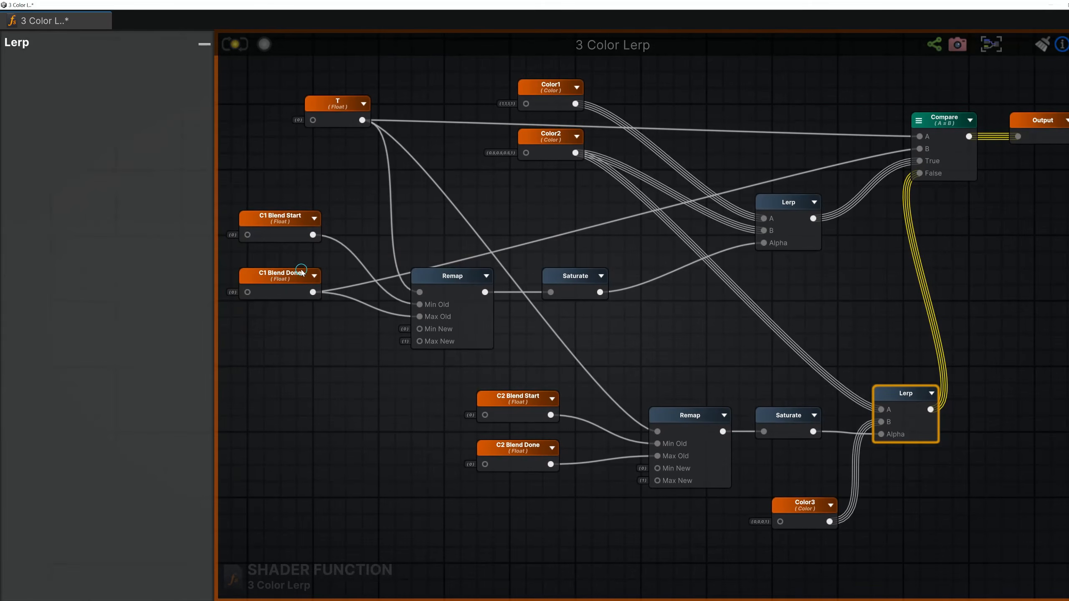
middle_drag(436, 244, 389, 275)
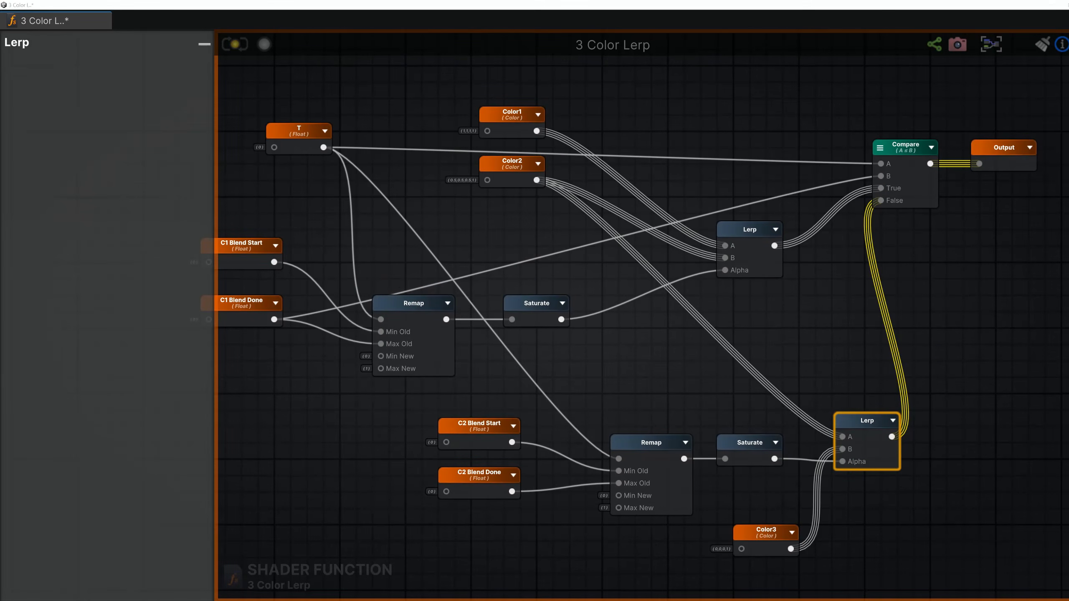
key(alt+Tab)
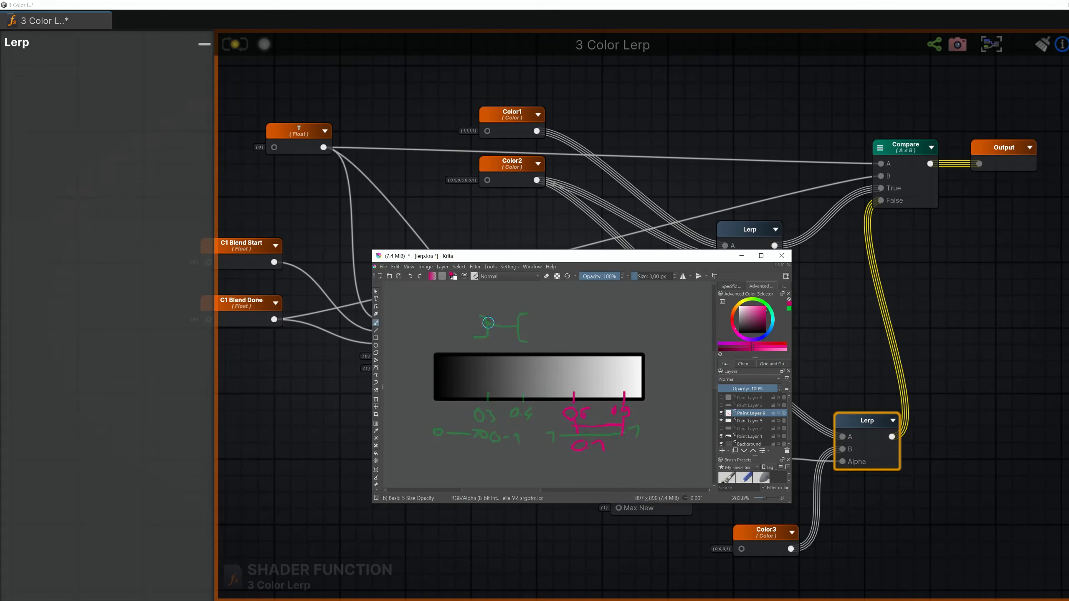
drag(521, 326, 526, 439)
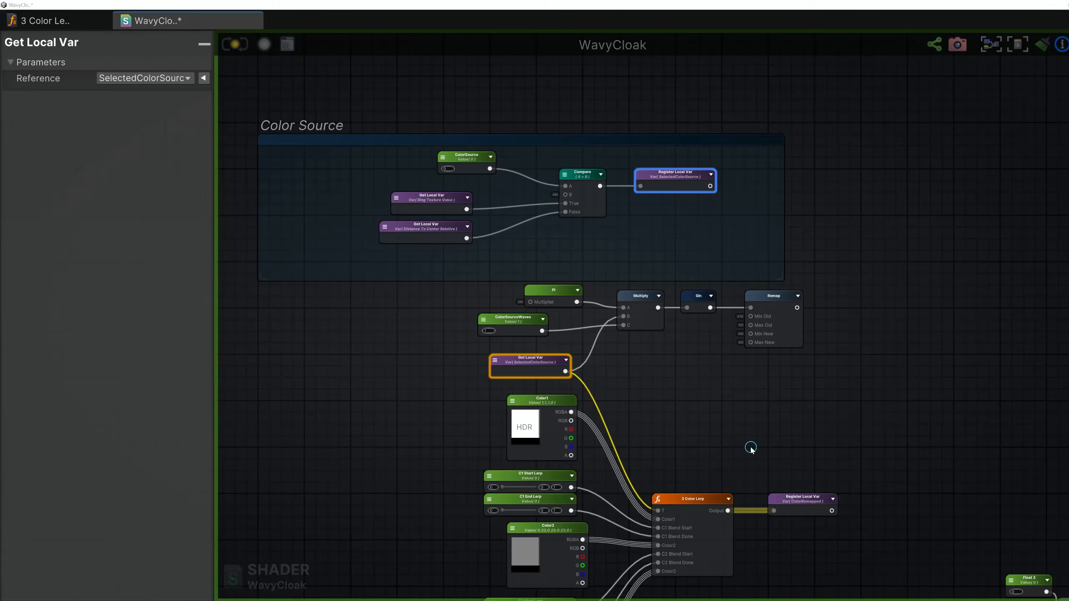
In the WavyCloak graph, examine the Multiply node fed by PI, ColorSourceWaves and SelectedColorSource.
mouse_move(750, 447)
middle_down()
mouse_move(650, 354)
mouse_move(620, 298)
mouse_move(616, 339)
middle_up()
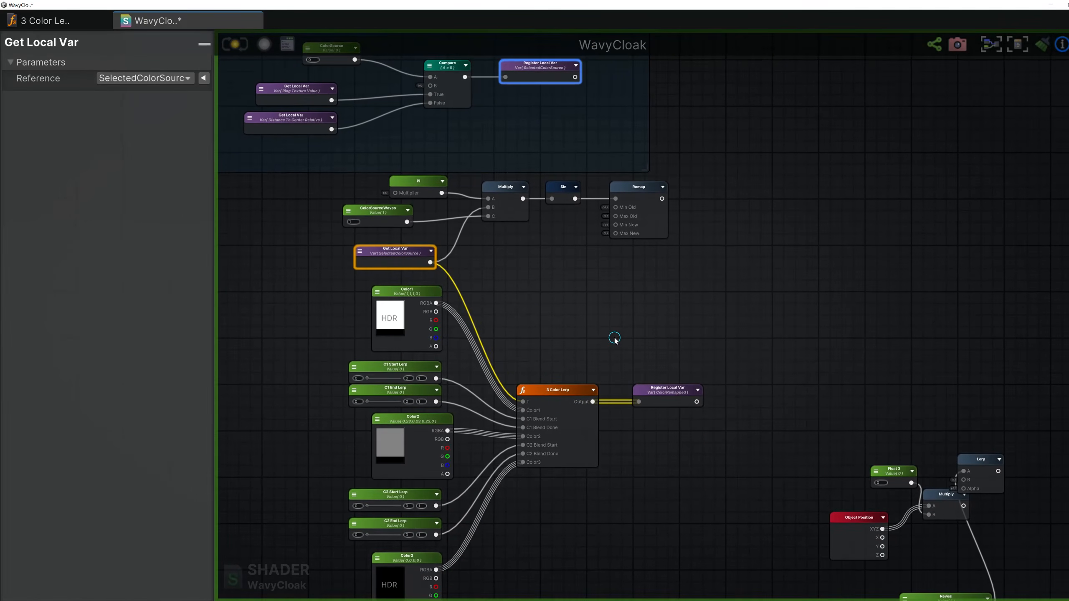
scroll(518, 236, up, 3)
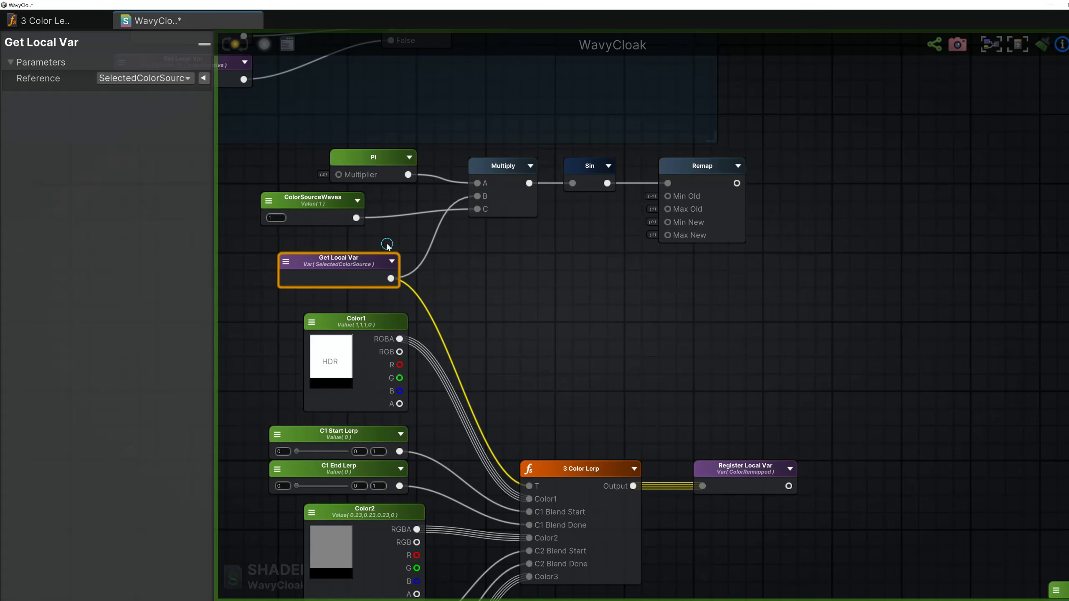
click(503, 169)
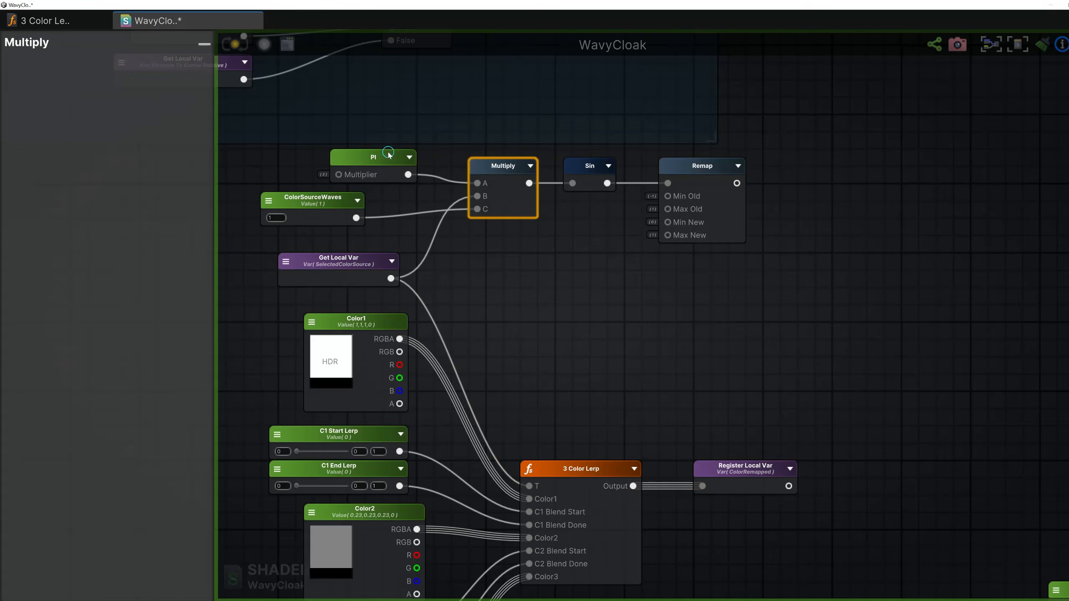
scroll(388, 154, up, 2)
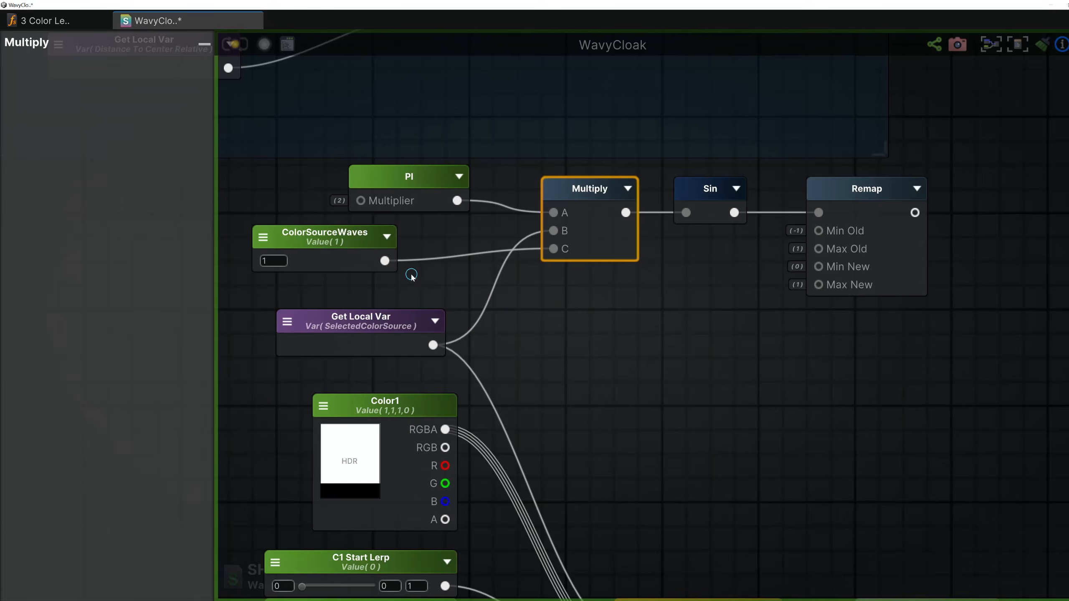
Move the ColorSourceWaves node closer to the Multiply node, and inspect the Multiply and Sin nodes.
drag(318, 244, 363, 251)
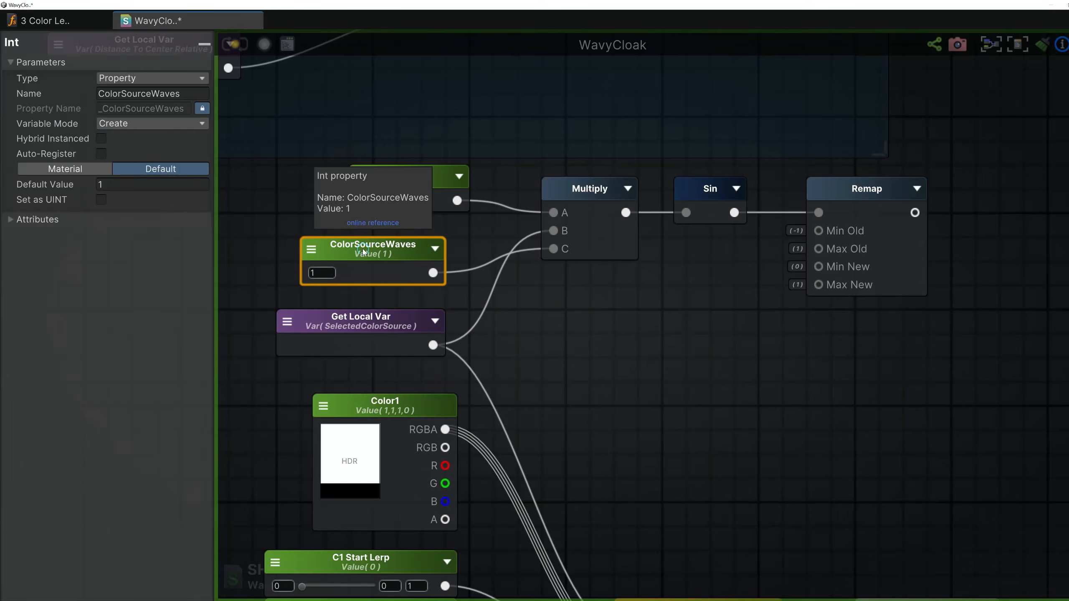
click(593, 192)
click(711, 192)
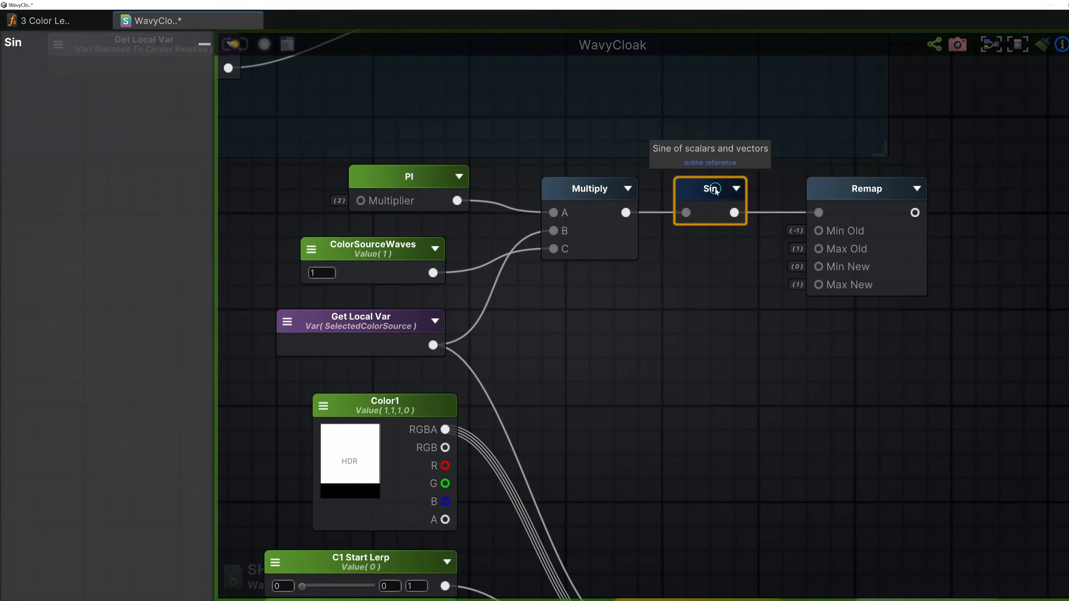
Feed the Remap node's output into the T input of the 3 Color Lerp node and update the shader.
scroll(855, 188, down, 3)
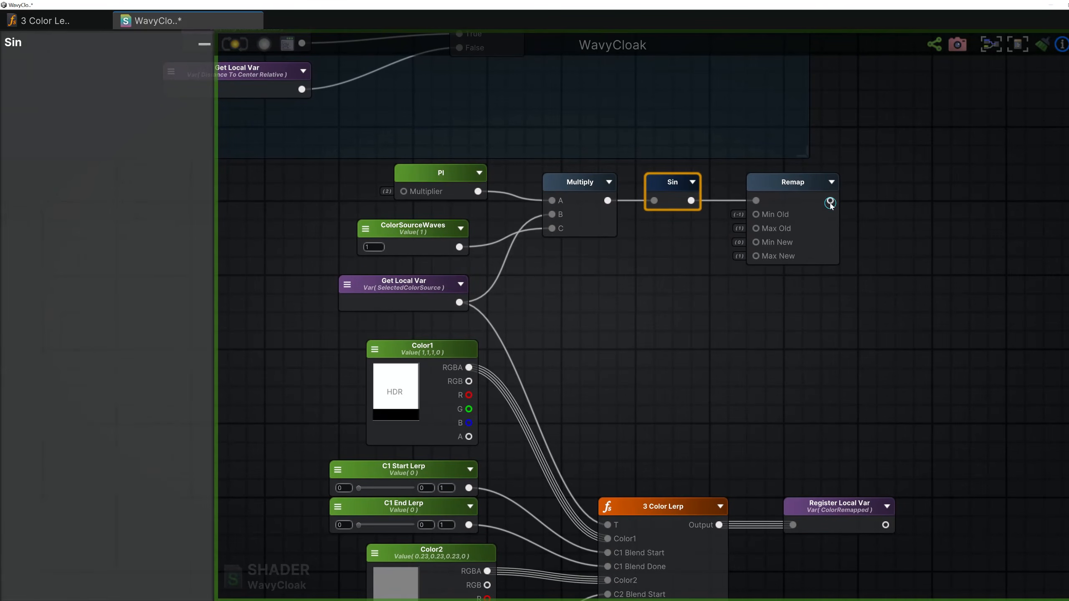
drag(830, 201, 607, 525)
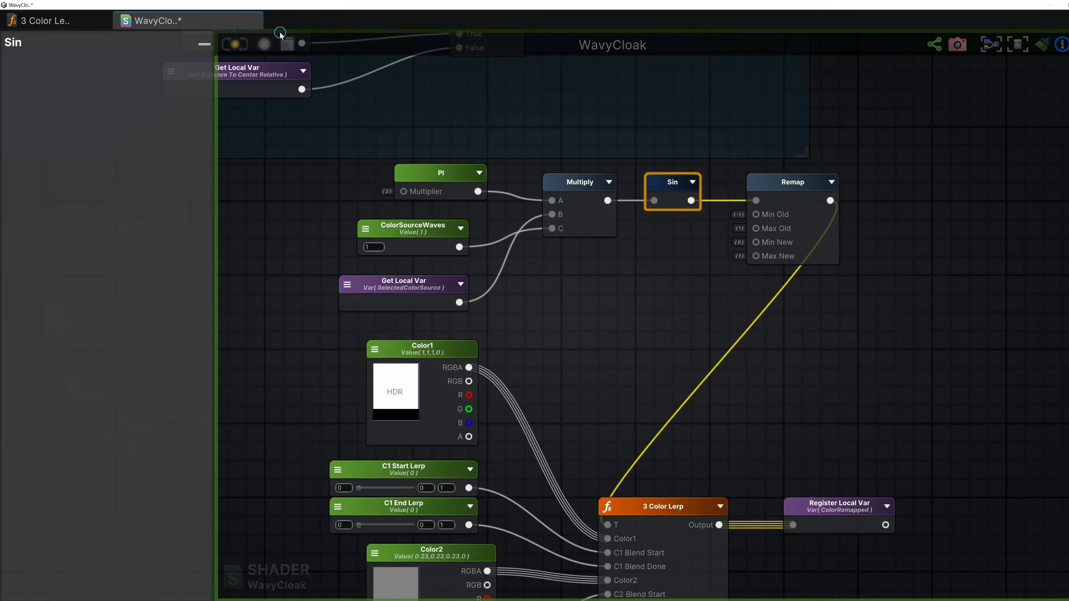
click(235, 47)
Uncover the material settings and set ColorSourceWaves to 5.85, C1 Start Lerp to 0, C1 End Lerp to 0.31 and C2 Start Lerp to 0.987.
drag(675, 5, 738, 513)
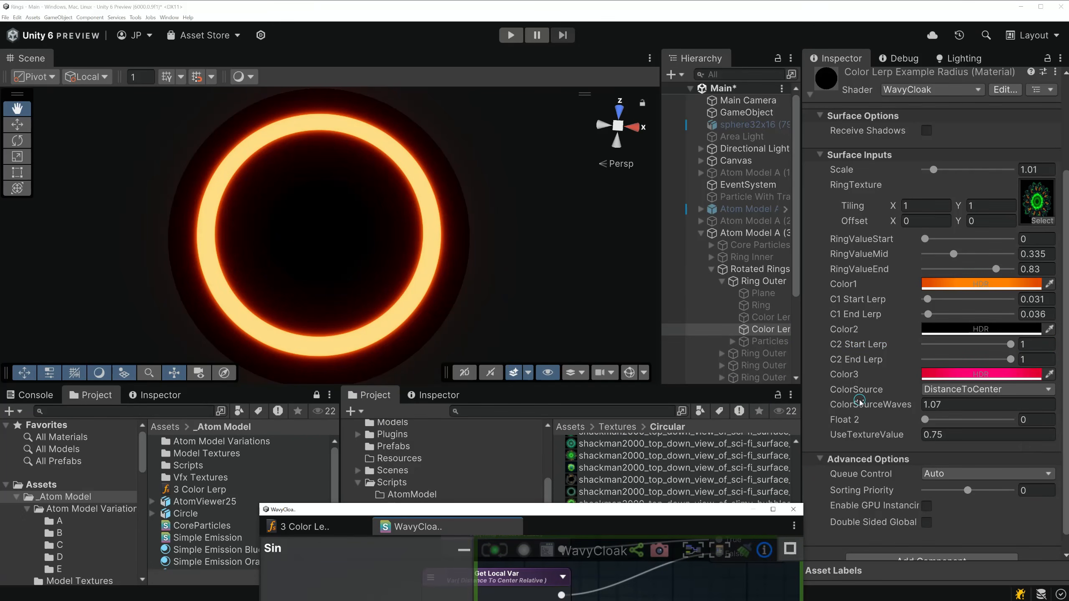
drag(859, 405, 910, 407)
mouse_move(928, 314)
mouse_down()
mouse_move(964, 314)
mouse_move(923, 300)
mouse_move(939, 315)
mouse_move(929, 315)
mouse_up()
mouse_move(1010, 345)
mouse_down()
mouse_move(998, 345)
mouse_move(1010, 345)
mouse_up()
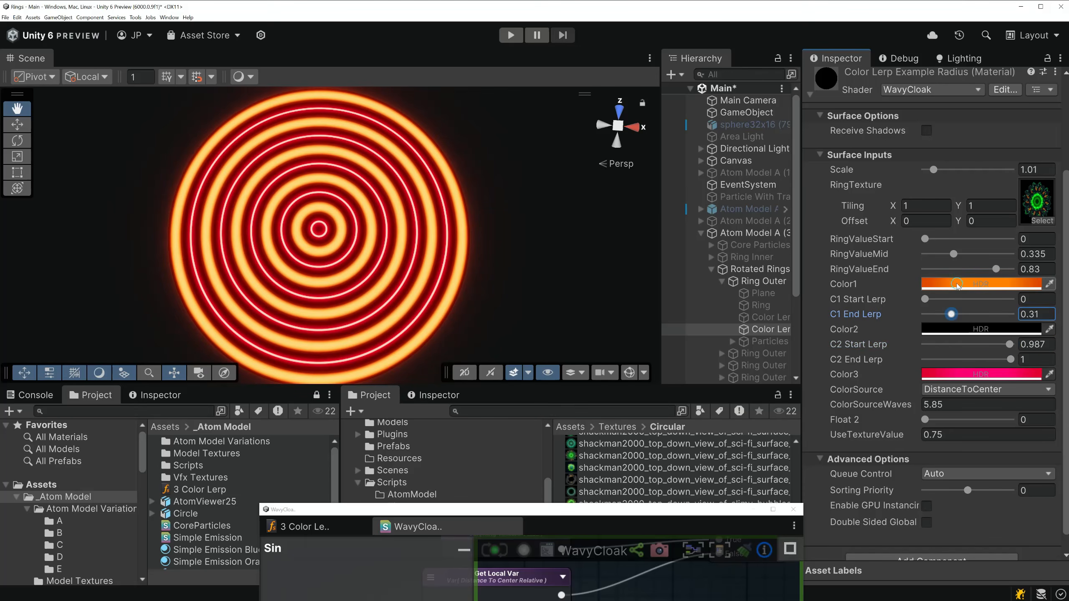
Change Color1 to a dim dark red and set C1 Start Lerp to 0.063.
click(957, 284)
click(983, 546)
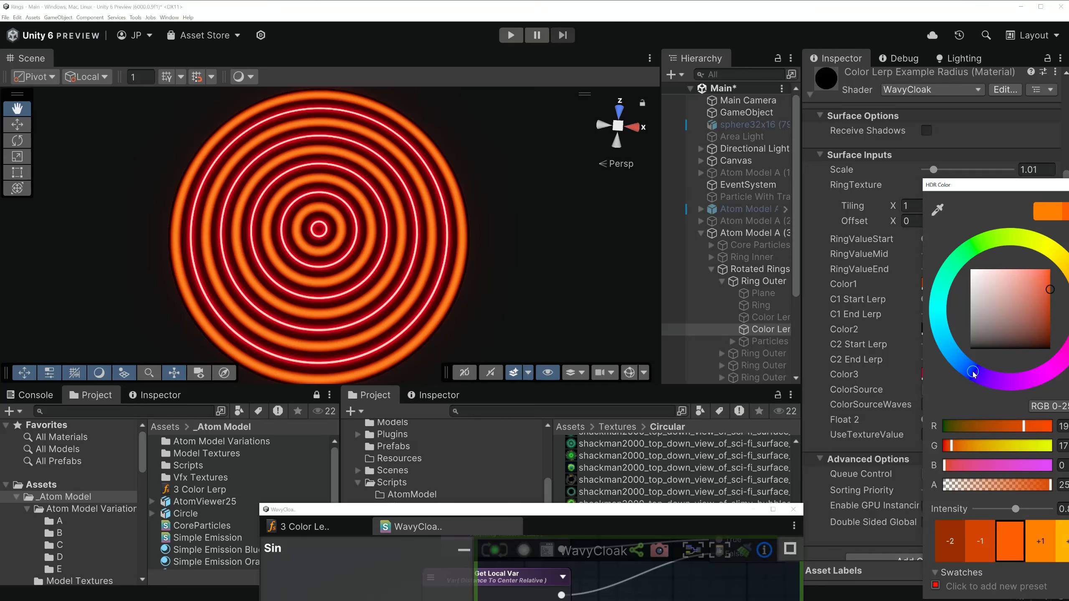
click(974, 373)
drag(1007, 311, 1043, 342)
click(1068, 313)
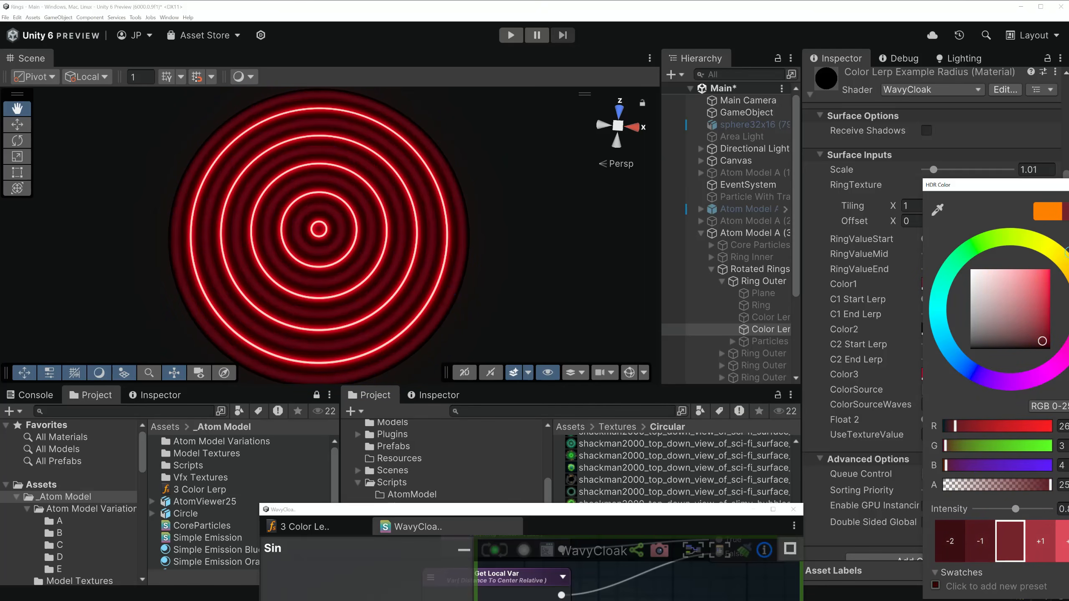
click(1068, 185)
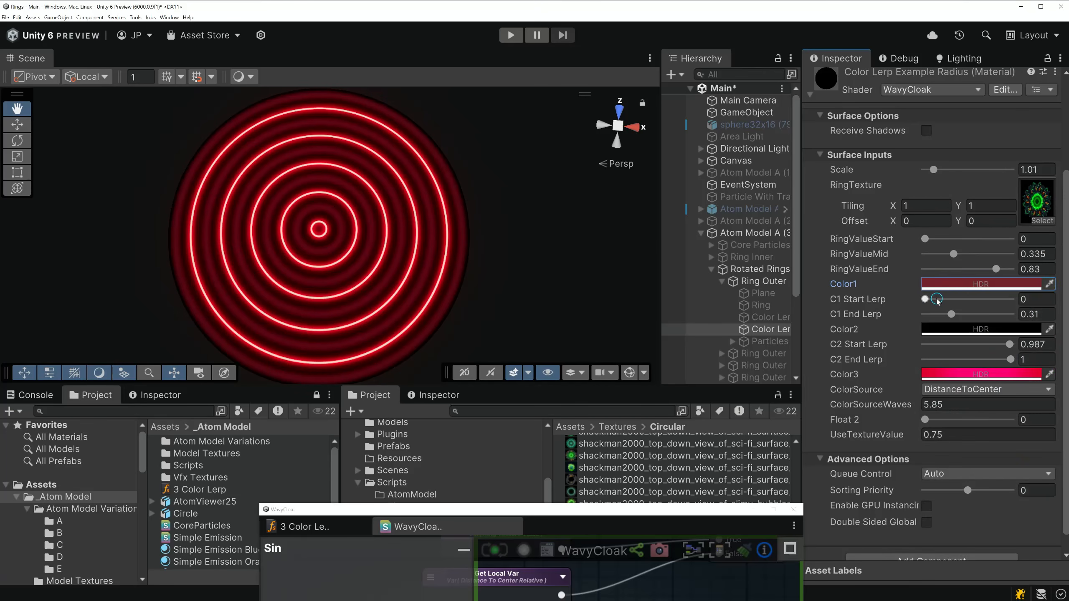
drag(926, 299, 930, 301)
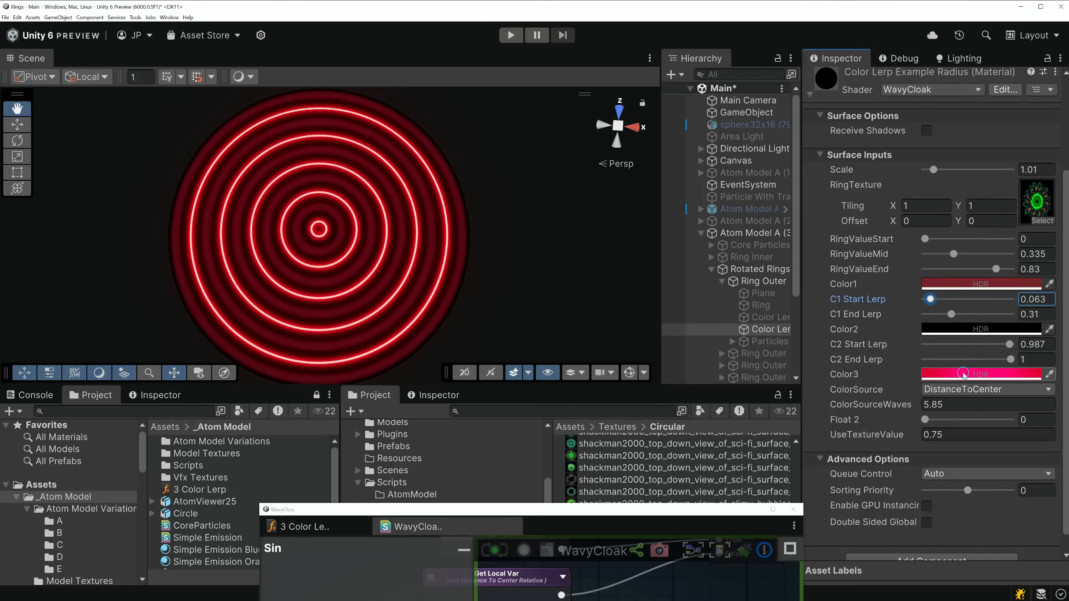
Change Color3 to a bright orange and raise its HDR intensity by one stop.
click(961, 374)
click(1068, 305)
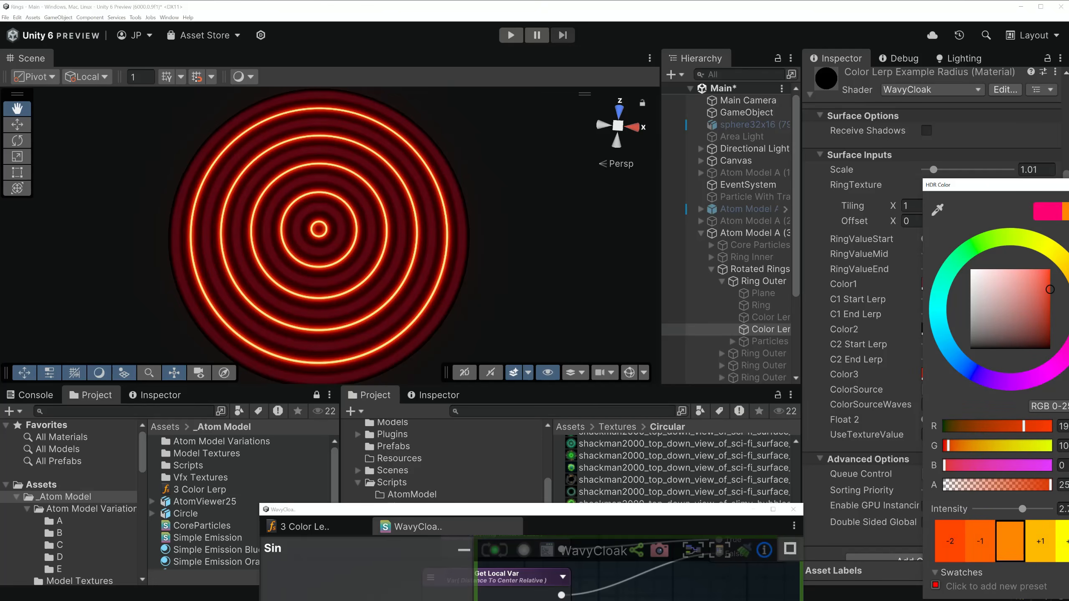
click(1033, 544)
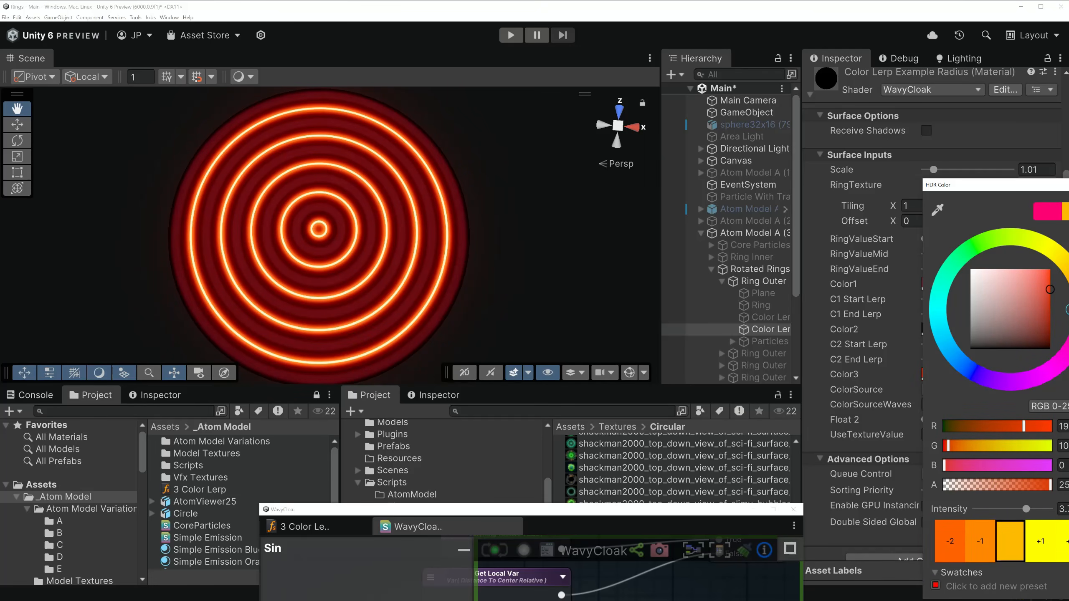
click(1068, 314)
On the Color Lerp Texture object, set ColorSourceWaves to 4.23 and change Color2 to dark blue.
click(770, 317)
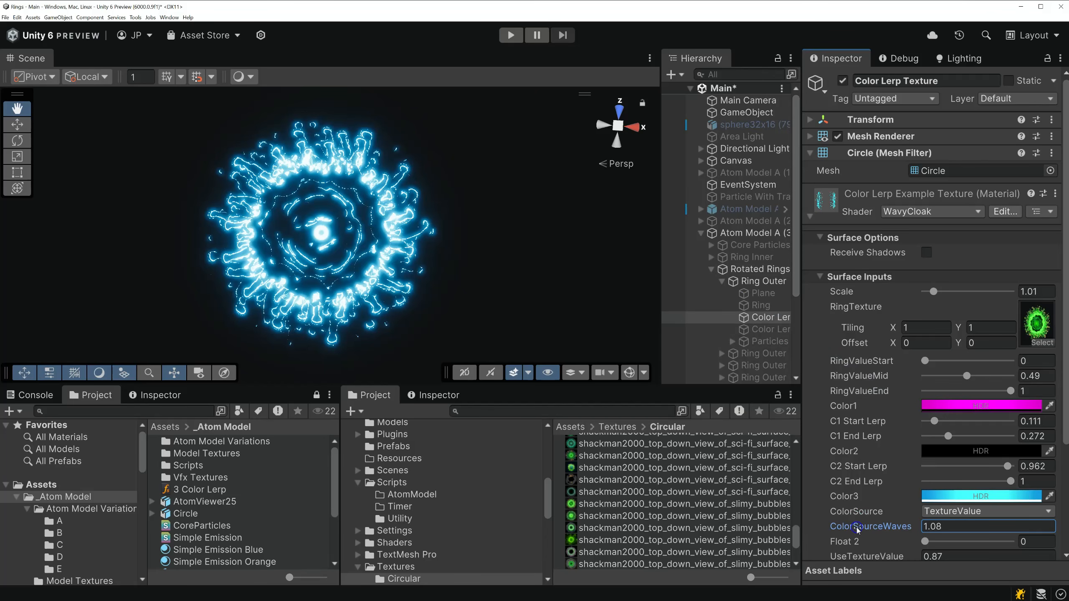
drag(858, 530, 904, 538)
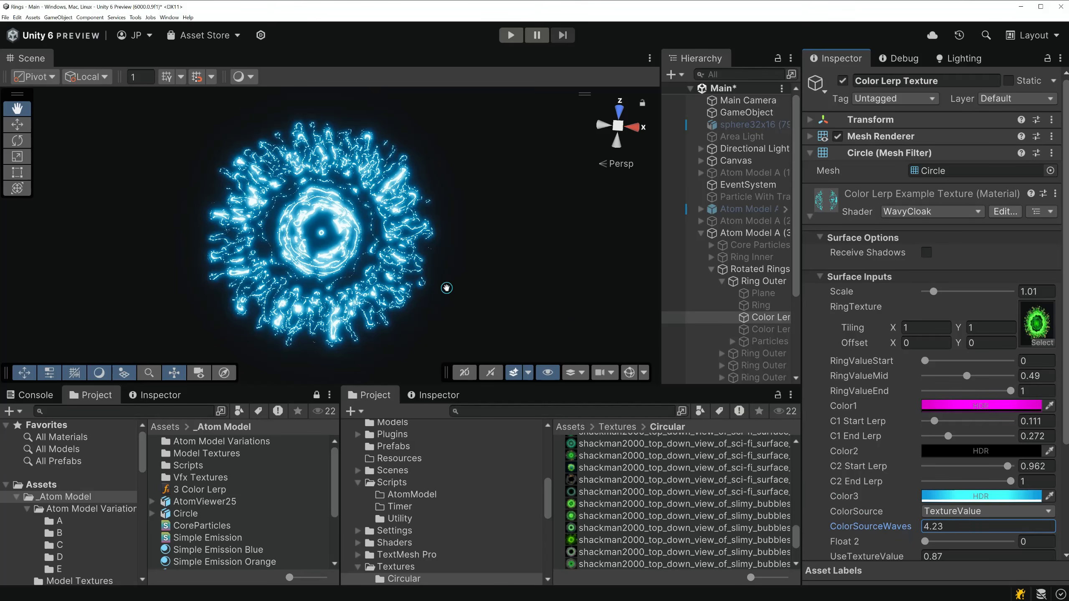
click(961, 451)
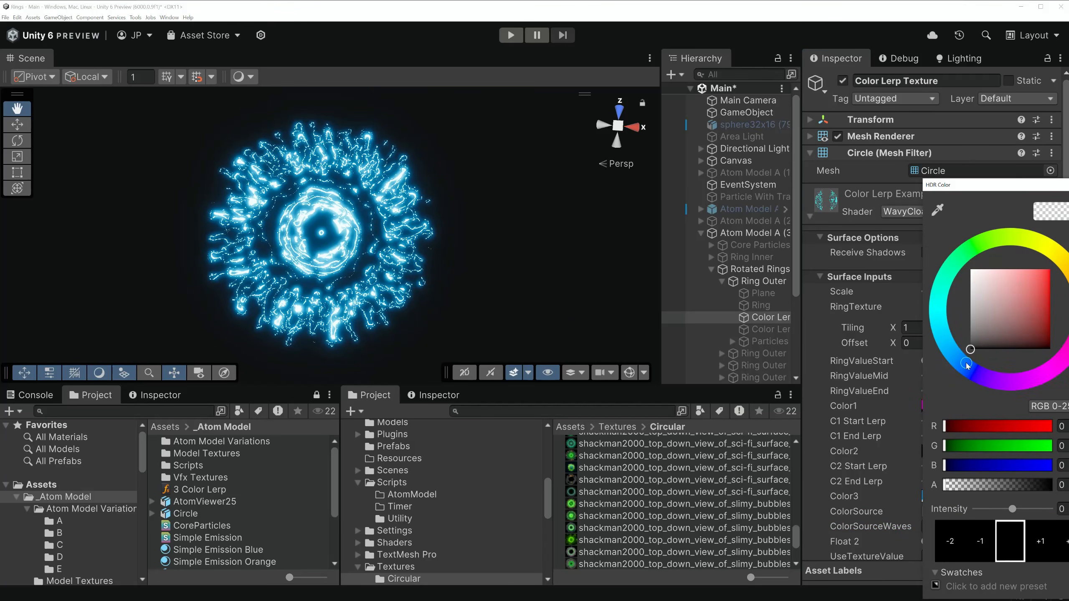
drag(966, 365, 963, 362)
click(1048, 324)
Make Color1 fully opaque and turquoise, and set ColorSourceWaves to 3.07.
click(952, 405)
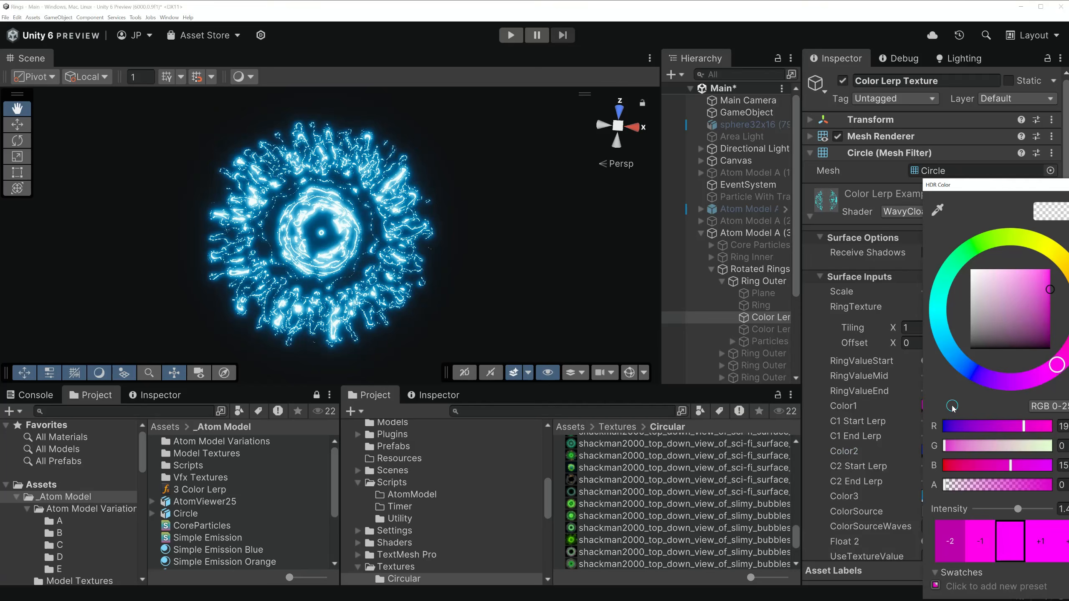
drag(947, 485, 1051, 485)
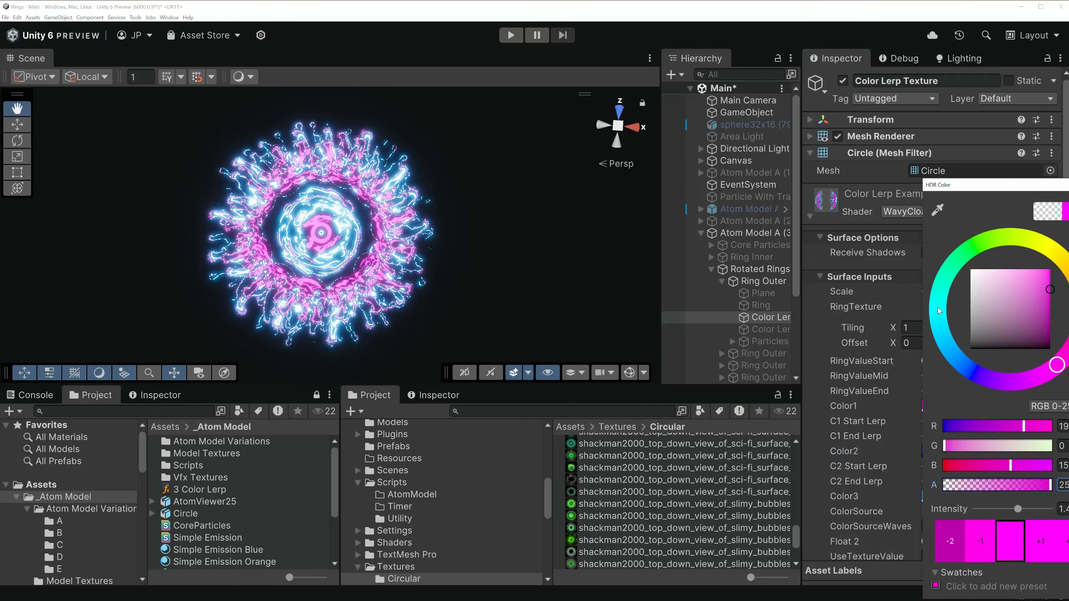
click(938, 311)
click(919, 510)
drag(913, 527, 867, 552)
Change the texture material's Color3 to a glowing purple.
click(969, 496)
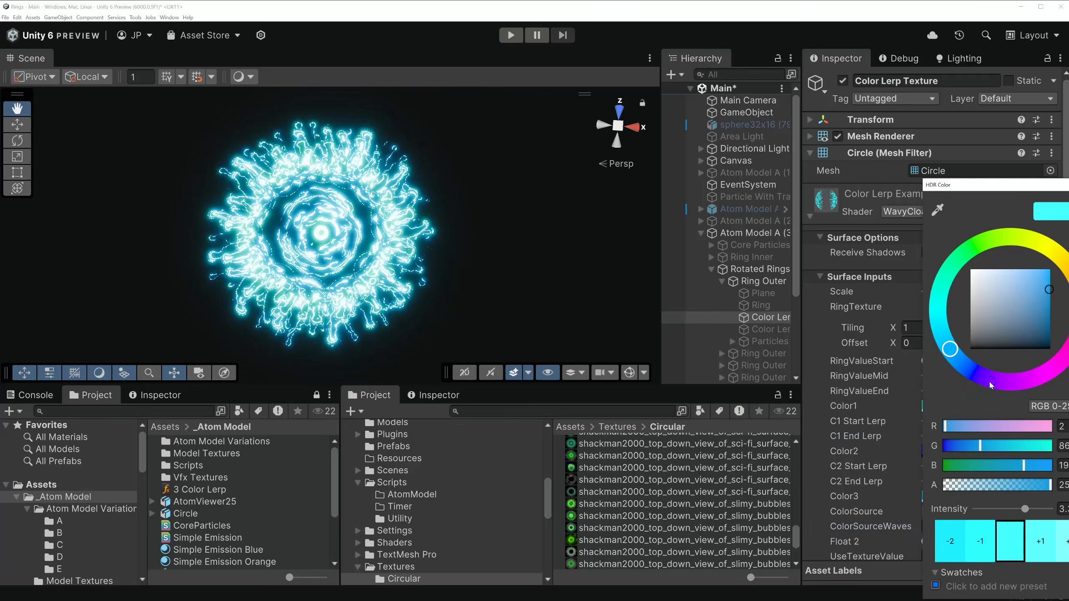
click(991, 385)
click(837, 461)
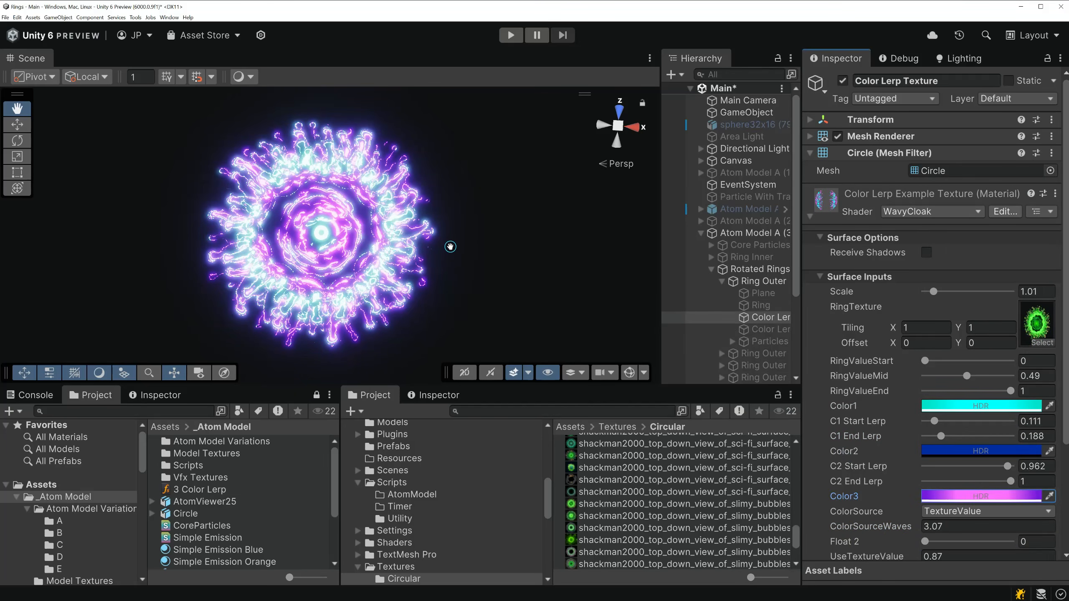